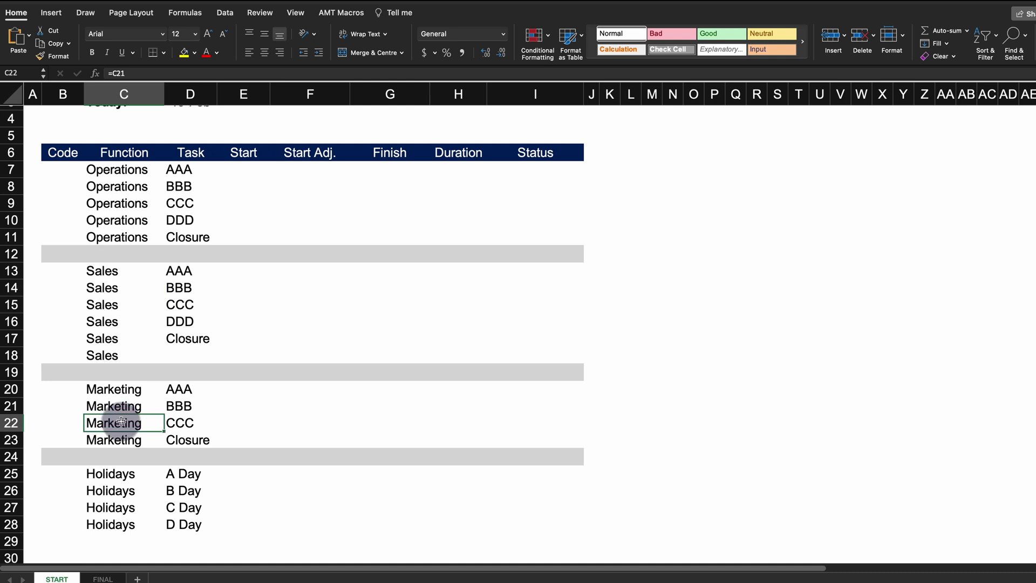
# Examine the function and task rows and the empty Start, Finish and Duration cells of the schedule table
pyautogui.click(135, 478)
pyautogui.moveTo(137, 476); pyautogui.dragTo(200, 524)
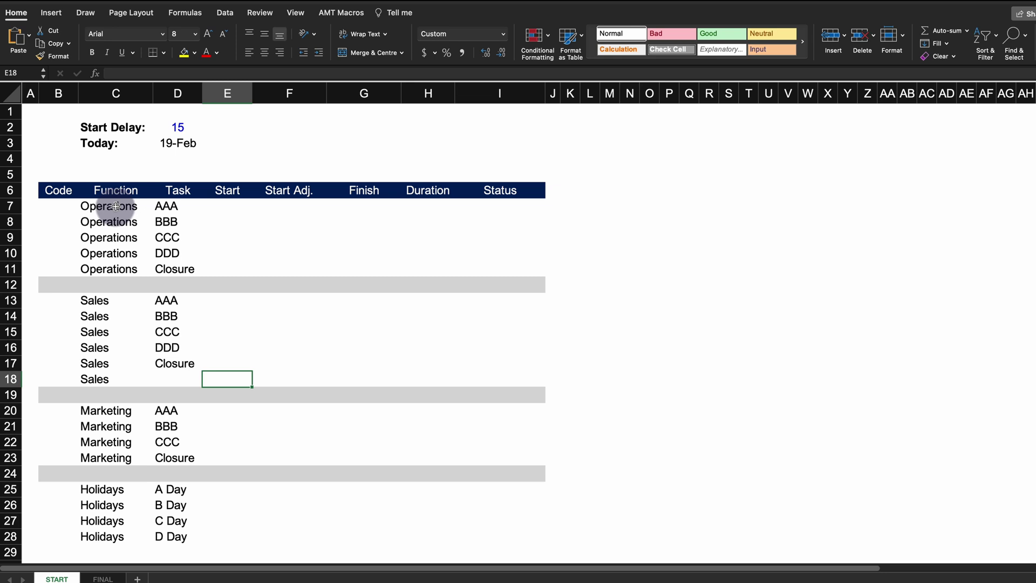
pyautogui.click(227, 206)
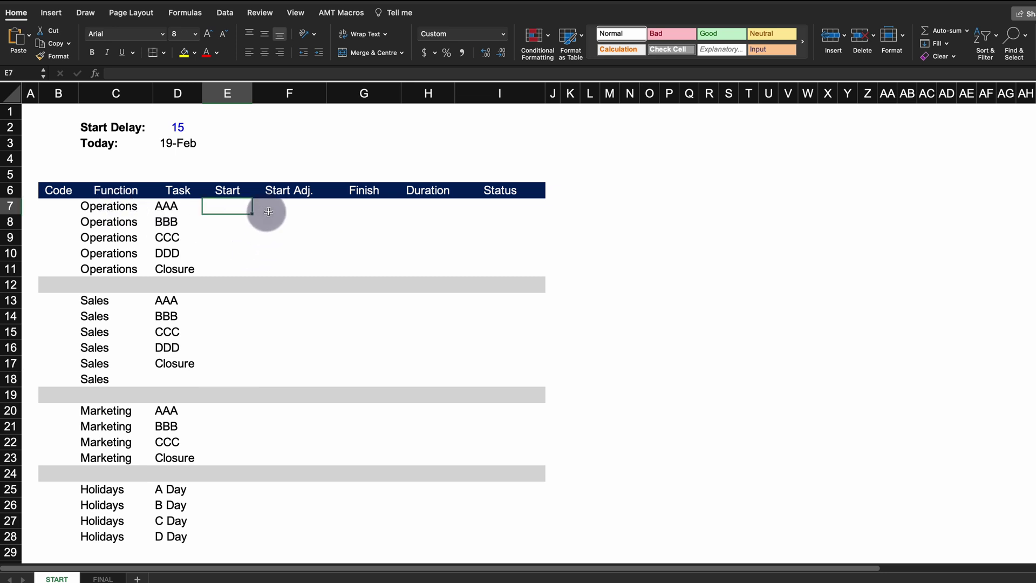
pyautogui.click(365, 208)
pyautogui.click(428, 208)
pyautogui.click(242, 205)
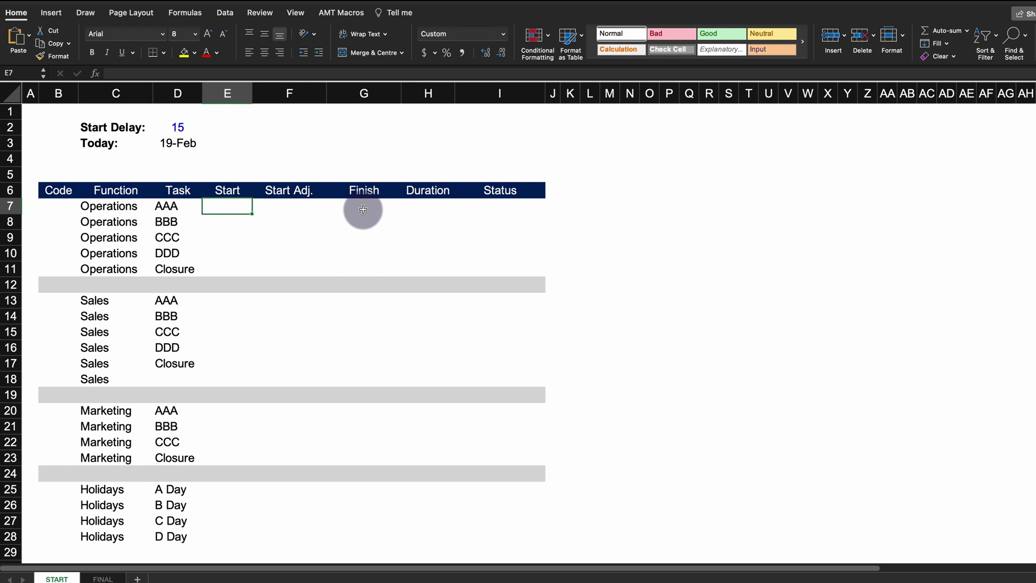
pyautogui.click(423, 205)
pyautogui.click(370, 205)
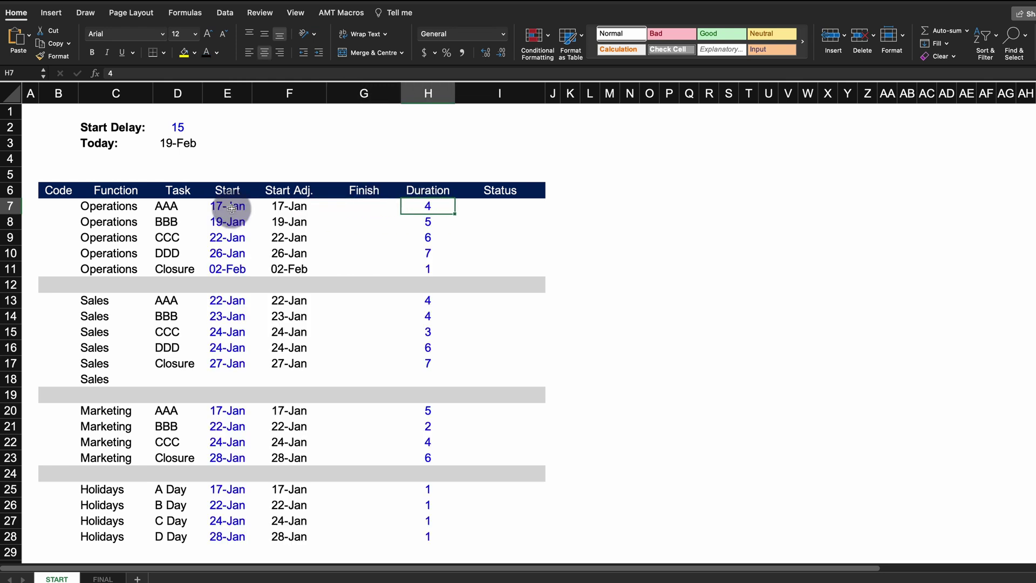
# Review the Start dates, the Duration values, the Start Adj. formula and the Start Delay input
pyautogui.click(231, 210)
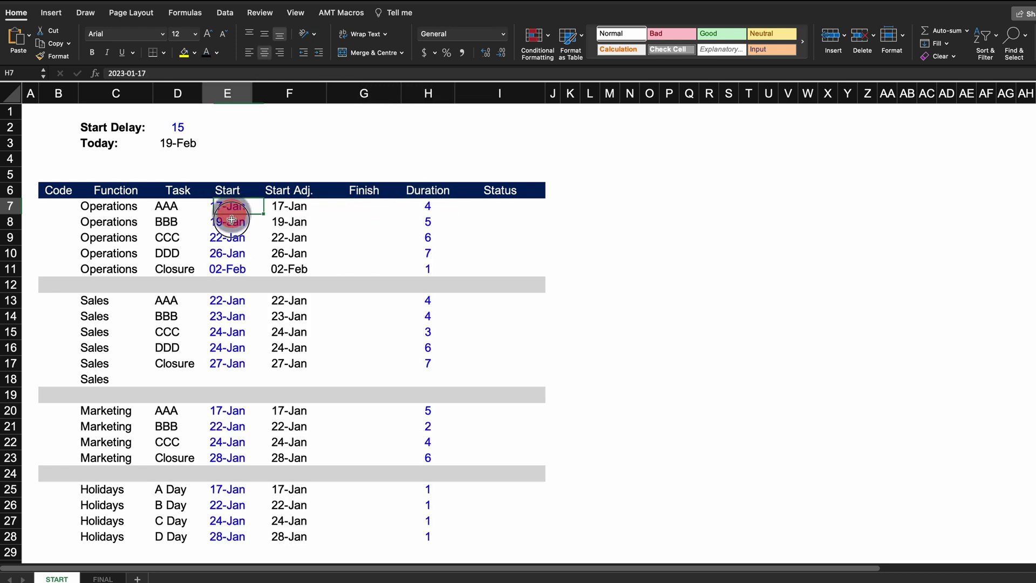
pyautogui.moveTo(232, 220); pyautogui.dragTo(221, 536)
pyautogui.moveTo(423, 209); pyautogui.dragTo(422, 428)
pyautogui.click(294, 193)
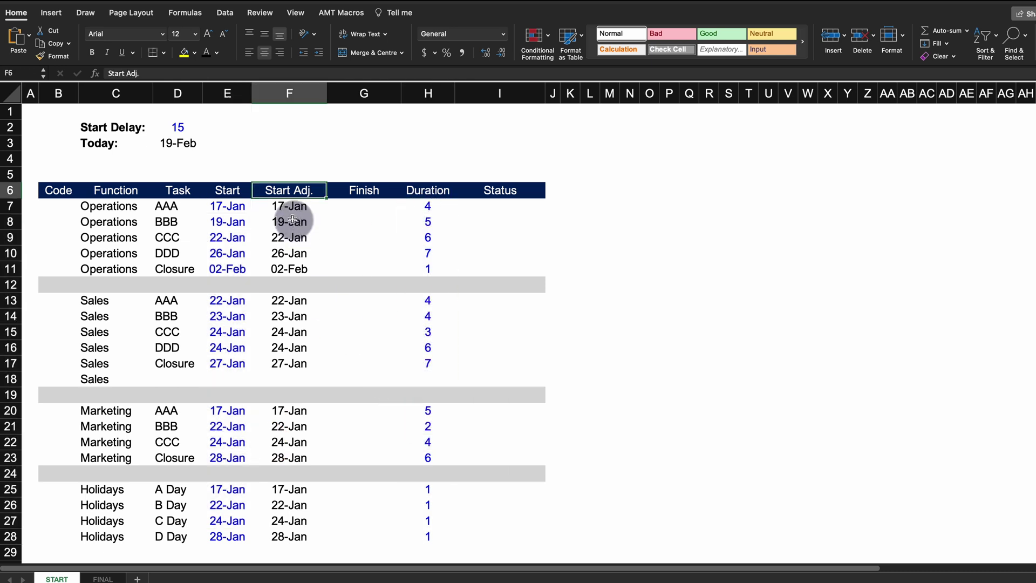
pyautogui.click(281, 207)
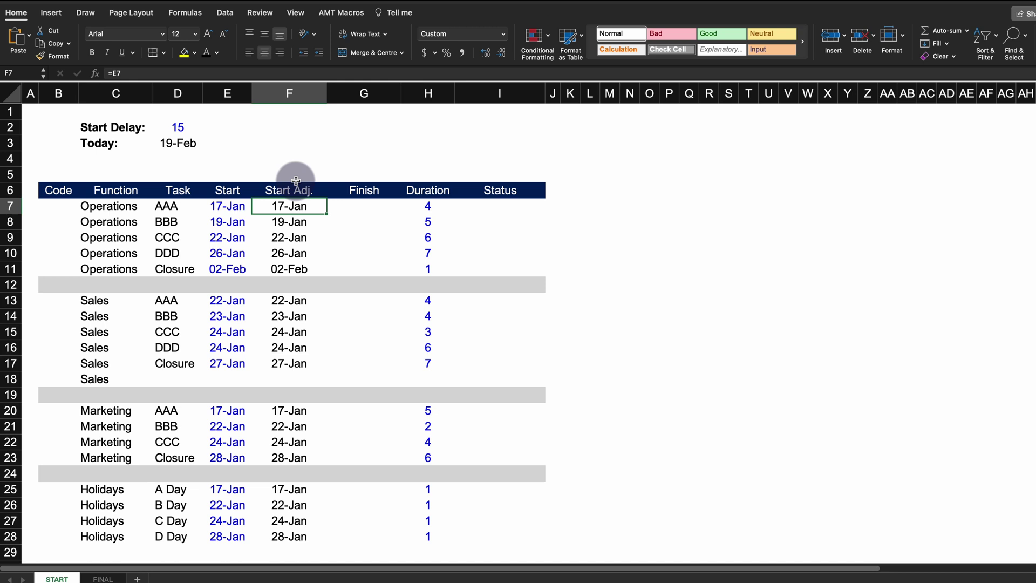
pyautogui.click(92, 134)
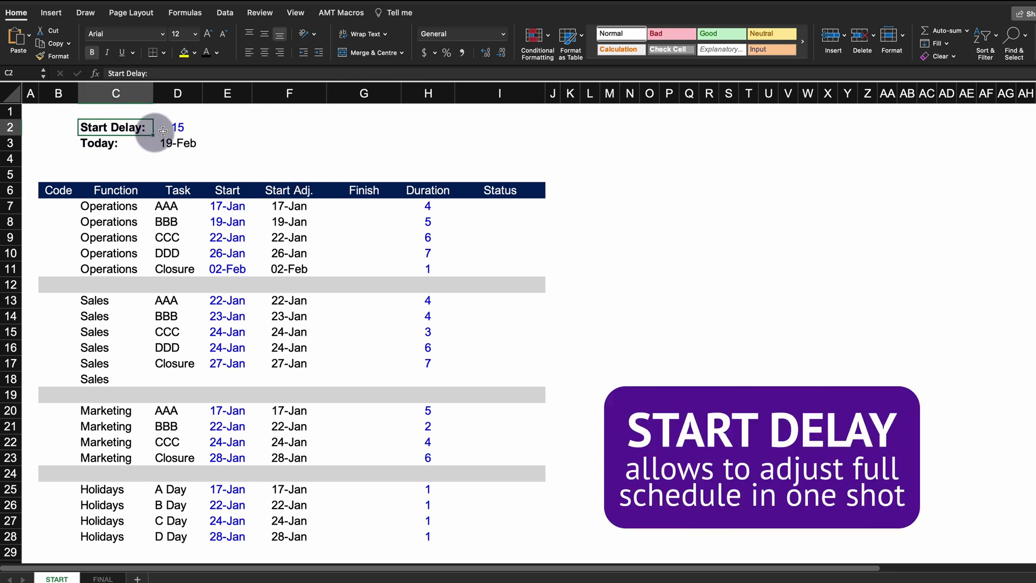
pyautogui.click(180, 132)
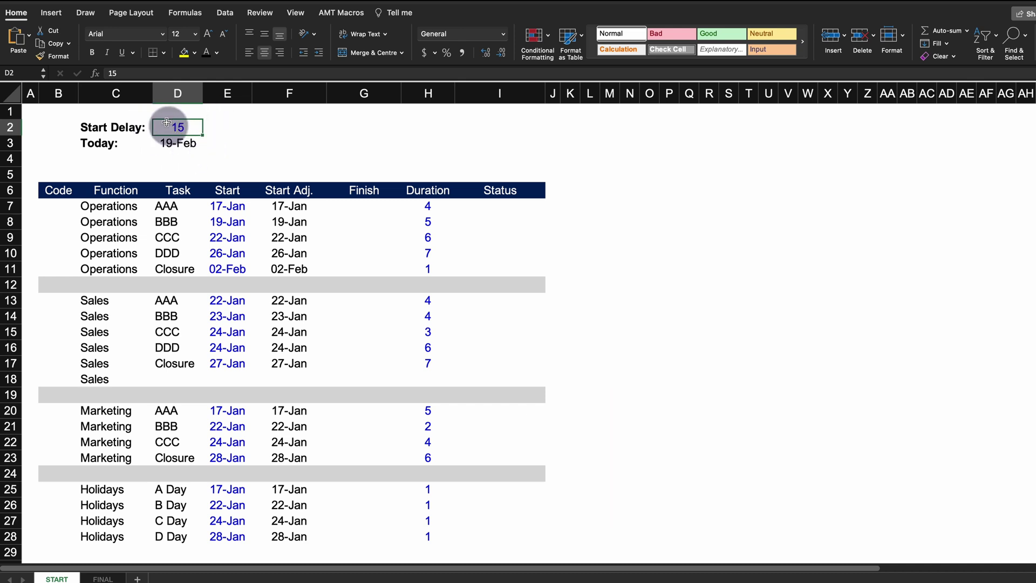
# Enter =E7+$D$2 as the Start Adj. formula in F7 and apply it to all task rows
pyautogui.click(291, 206)
pyautogui.write('=E7+')
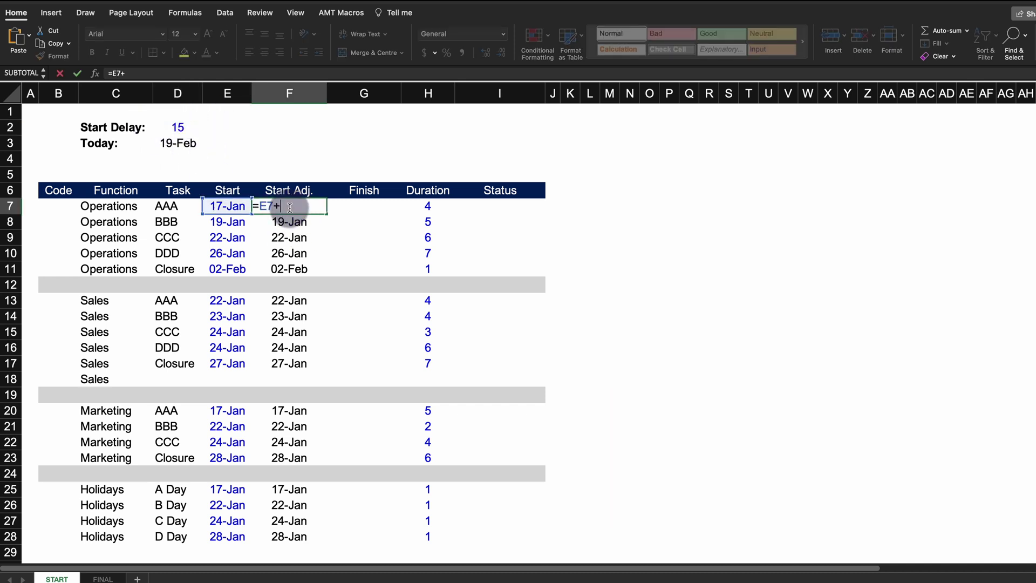
pyautogui.click(172, 127)
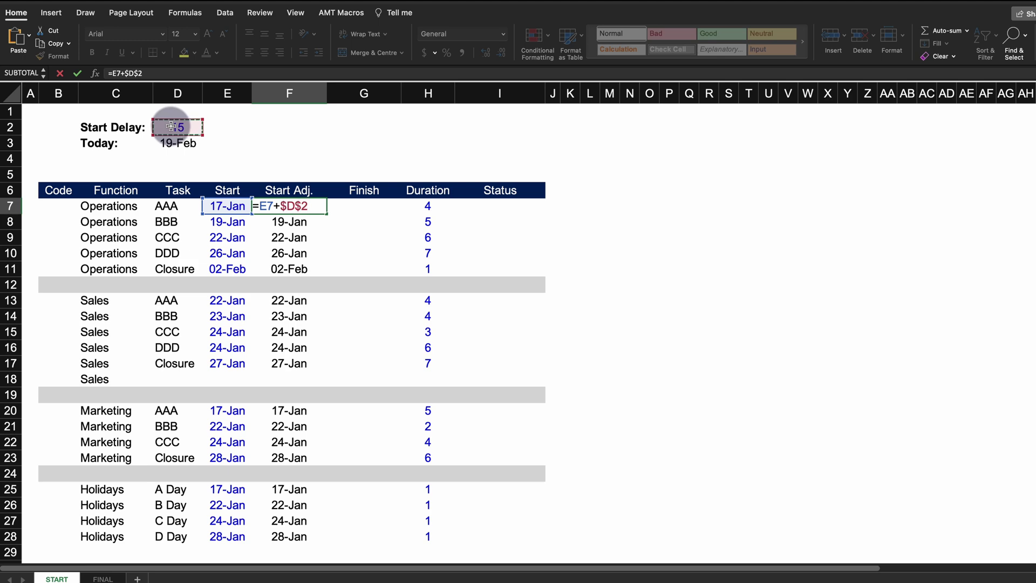
pyautogui.press('Return')
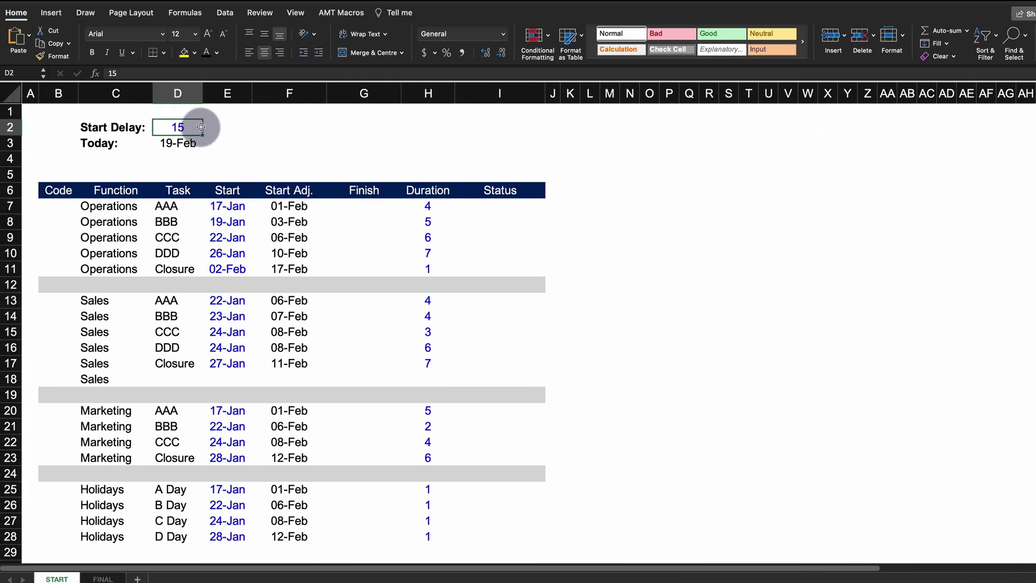
# Set the Start Delay to 0 and compare the first task's Start Adj. date with its Start date
pyautogui.press('Return')
pyautogui.click(287, 206)
pyautogui.click(231, 211)
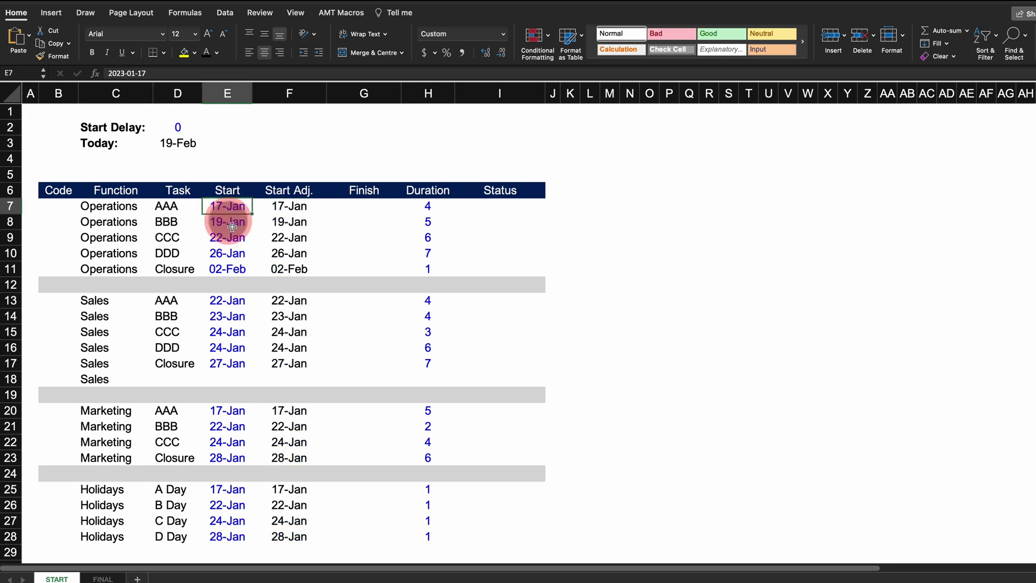
# Calculate the Finish date in G7 with =F7+H7 and apply the formula to all task rows
pyautogui.click(395, 207)
pyautogui.write('=')
pyautogui.press('Left')
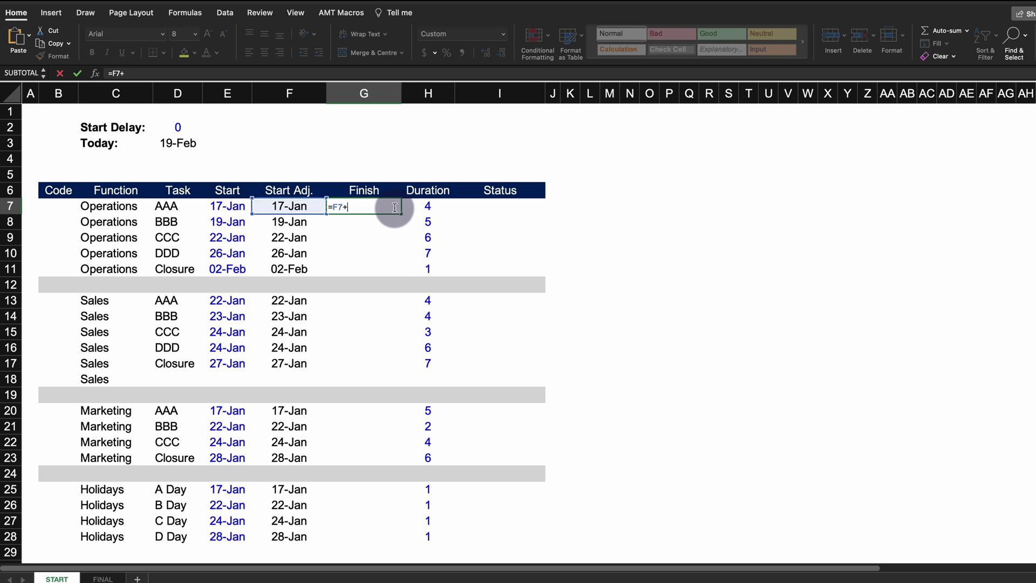
pyautogui.click(418, 206)
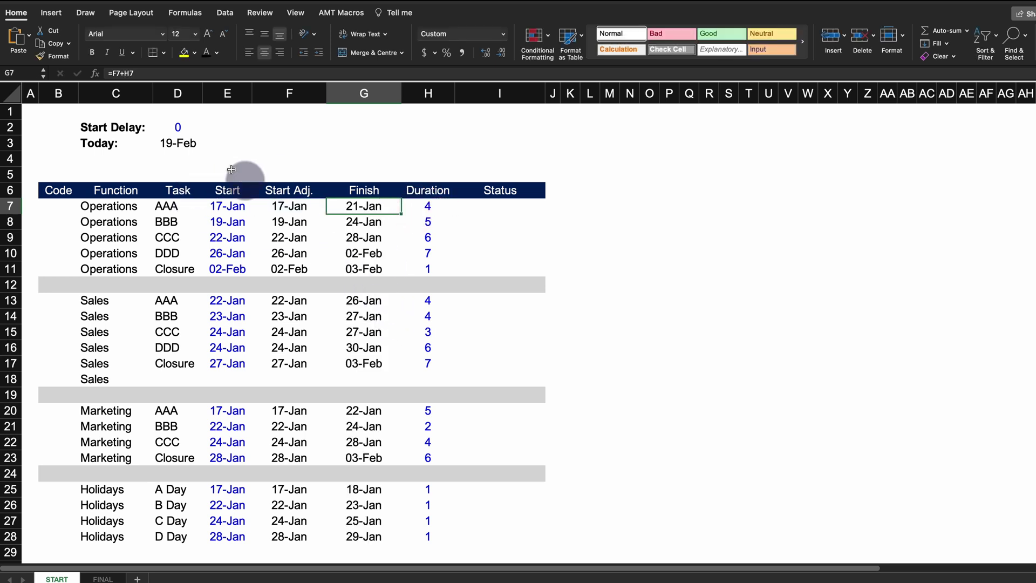
# Set the Start Delay to 10
pyautogui.click(178, 126)
pyautogui.write('10')
pyautogui.press('Return')
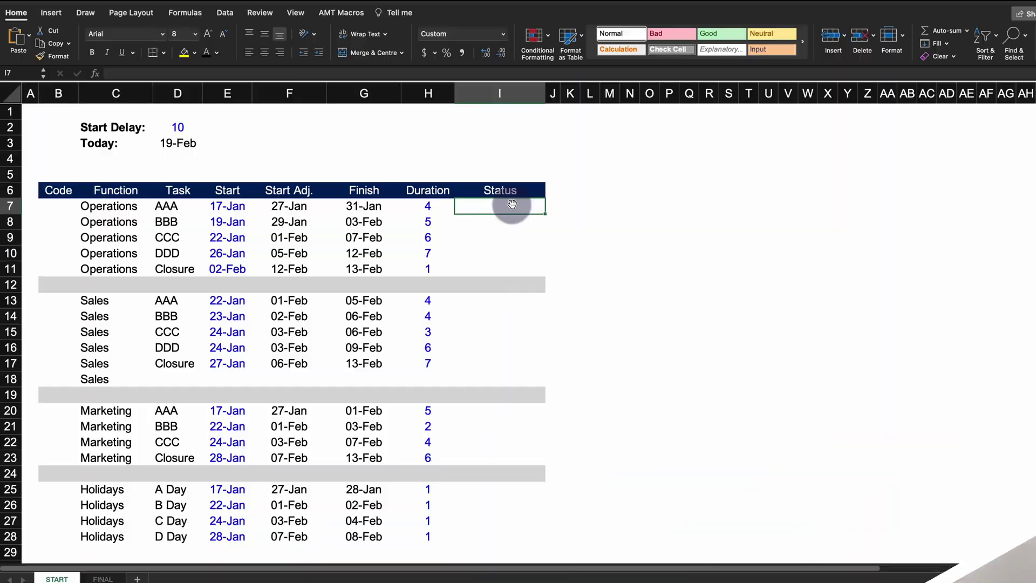
# Inspect the formula behind the Today date in D3
pyautogui.click(176, 143)
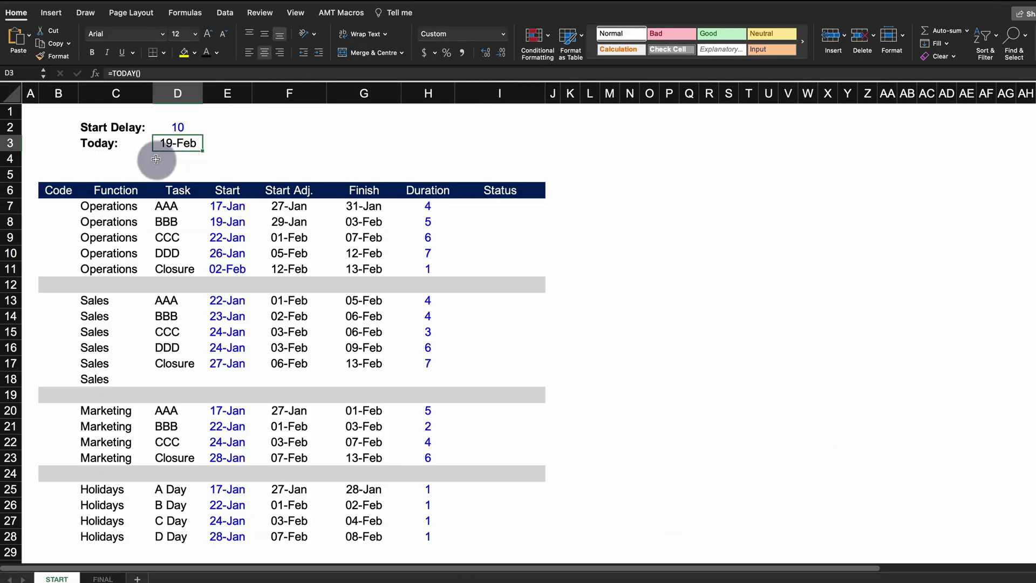
pyautogui.click(148, 147)
pyautogui.click(185, 141)
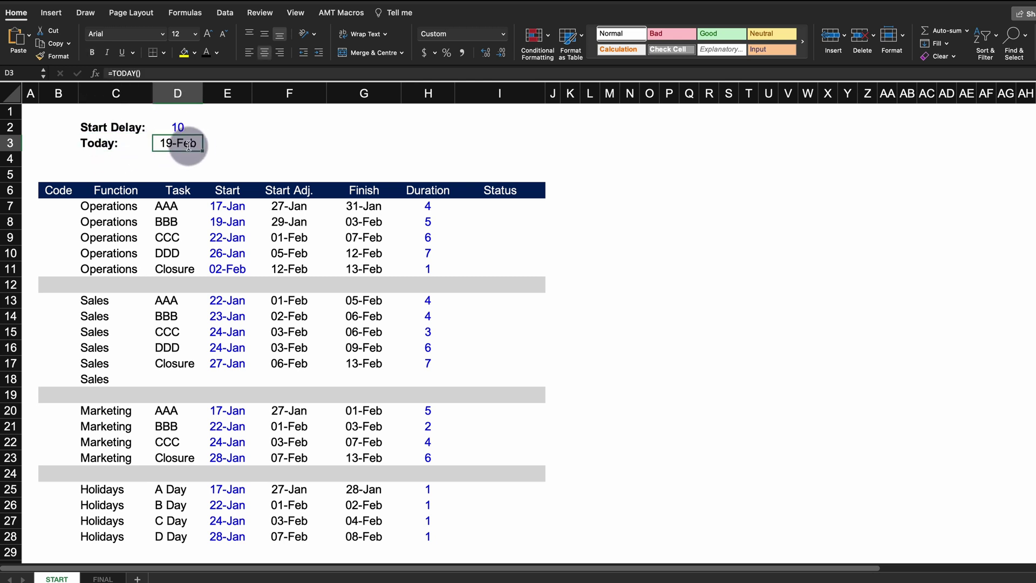
pyautogui.doubleClick(189, 143)
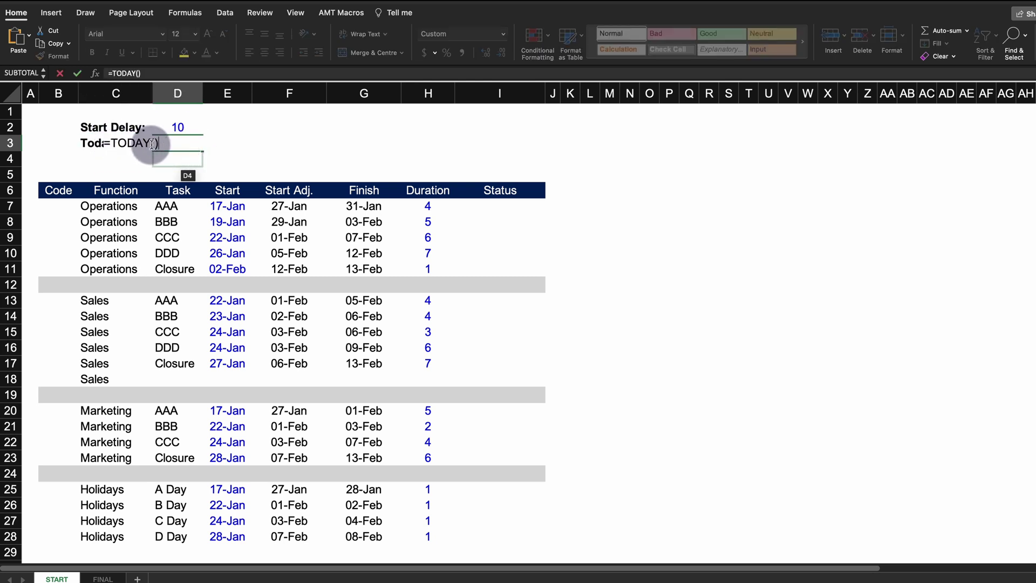
pyautogui.click(170, 144)
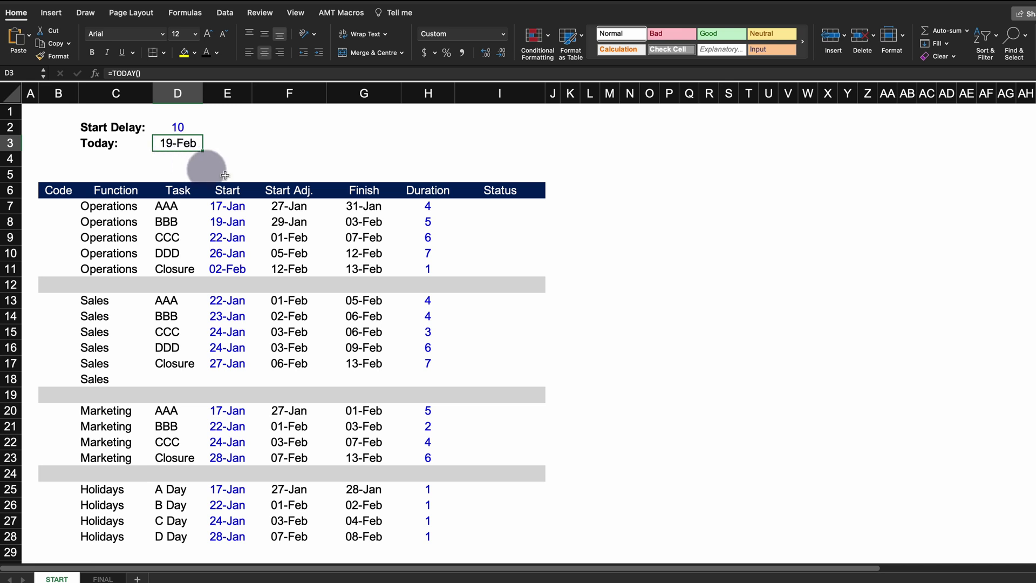
# Enter =IF(F7>$D$3,"Not Started",IF(G7<$D$3,"Finished","In progress")) as the Status formula in I7 and apply it to all task rows
pyautogui.click(486, 206)
pyautogui.write('=if')
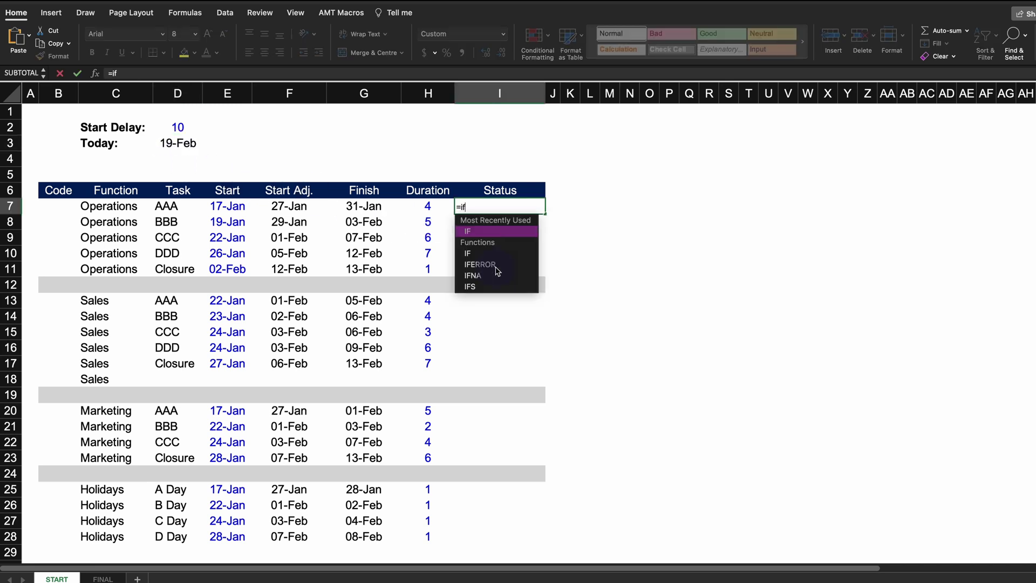
pyautogui.press('Tab')
pyautogui.click(289, 206)
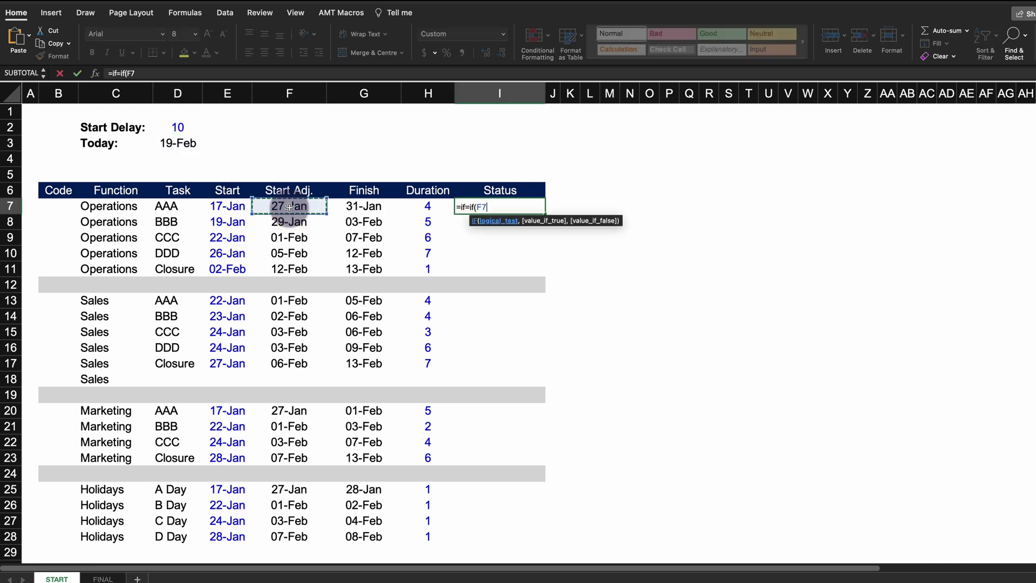
pyautogui.write('>')
pyautogui.click(184, 143)
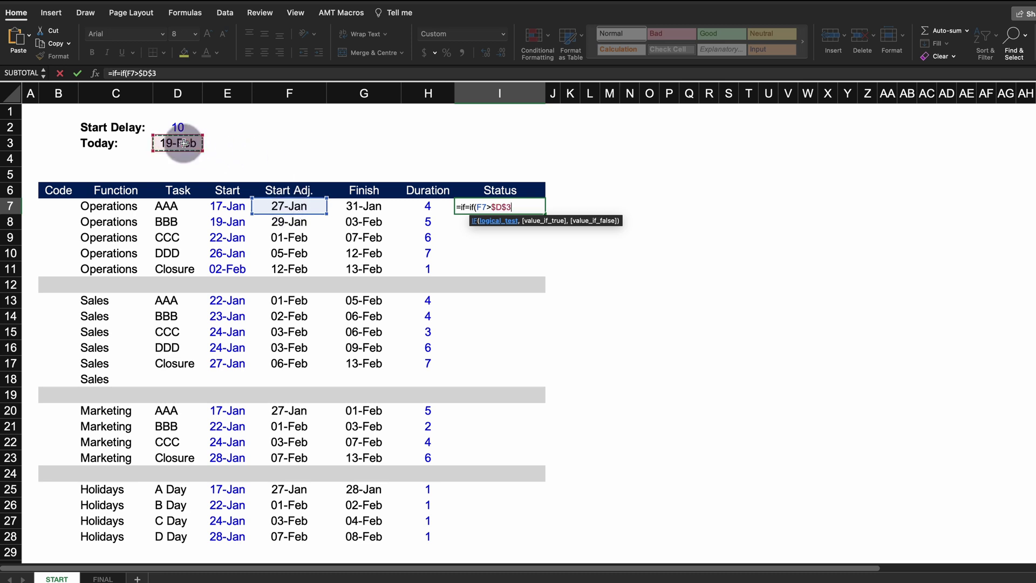
pyautogui.write(',"Not Started')
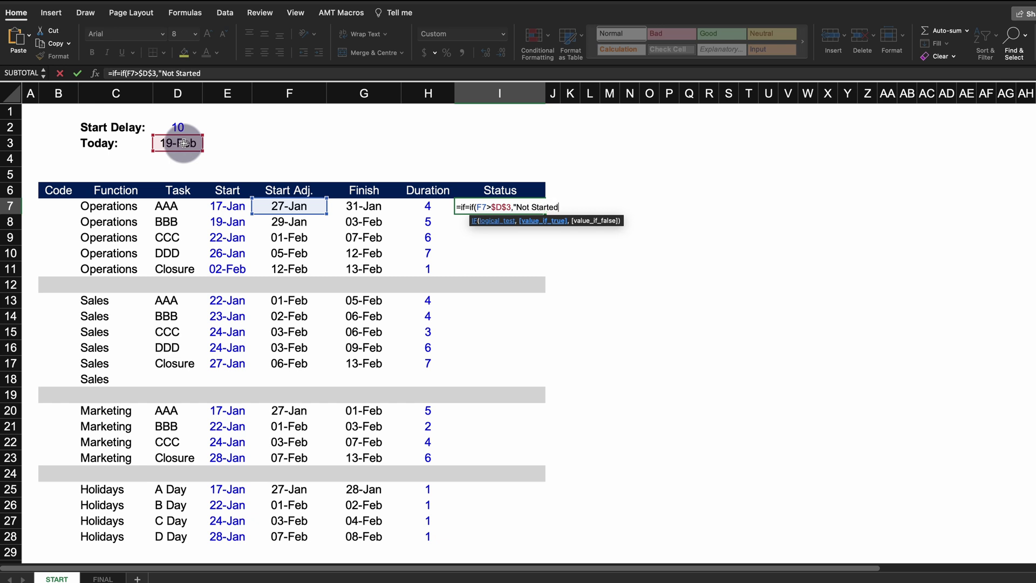
pyautogui.write('",if(')
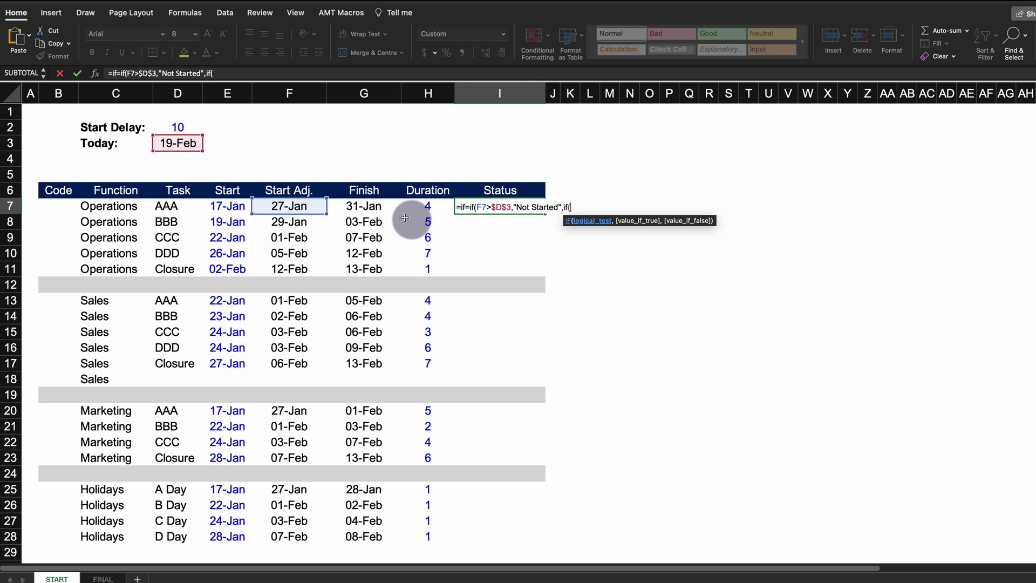
pyautogui.click(373, 208)
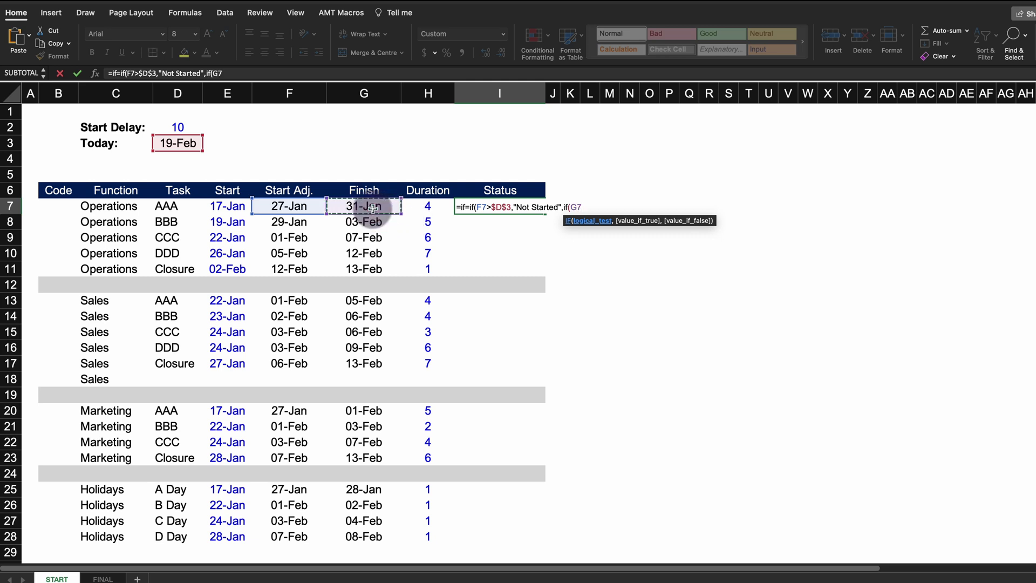
pyautogui.click(182, 143)
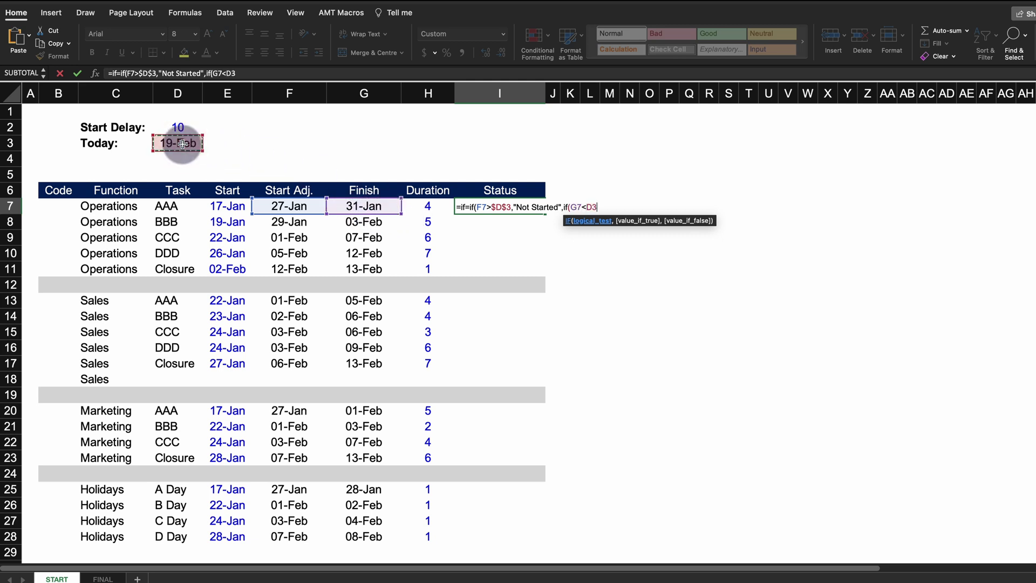
pyautogui.write(',"Finished","In progress')
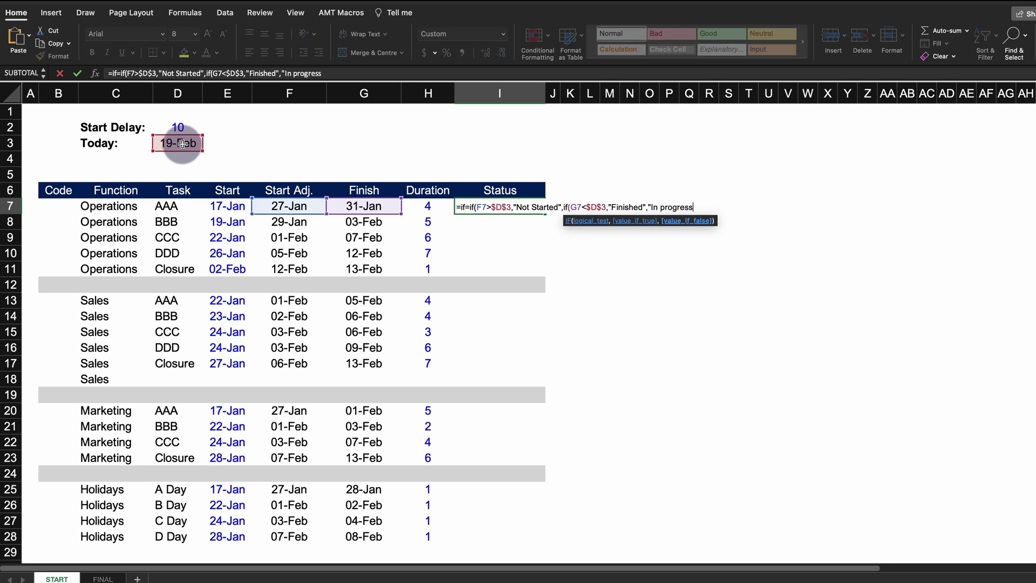
pyautogui.hotkey('ctrl', 'Return')
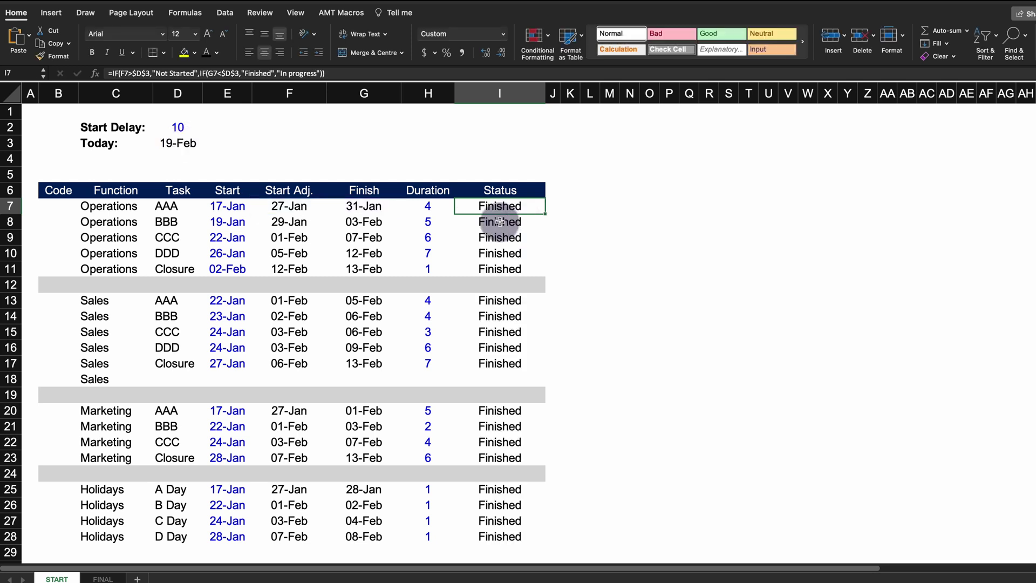
# Set the Start Delay to 30
pyautogui.click(177, 127)
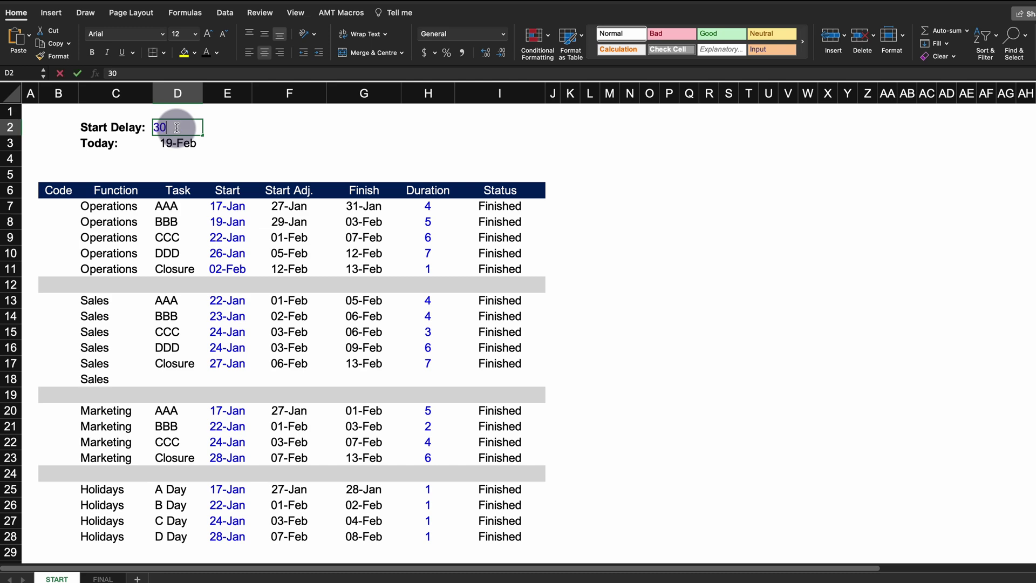
pyautogui.write('30')
pyautogui.press('Return')
# Start a new Classic conditional formatting rule on the Status cells I7:I28 that uses a formula to determine which cells to format
pyautogui.click(503, 206)
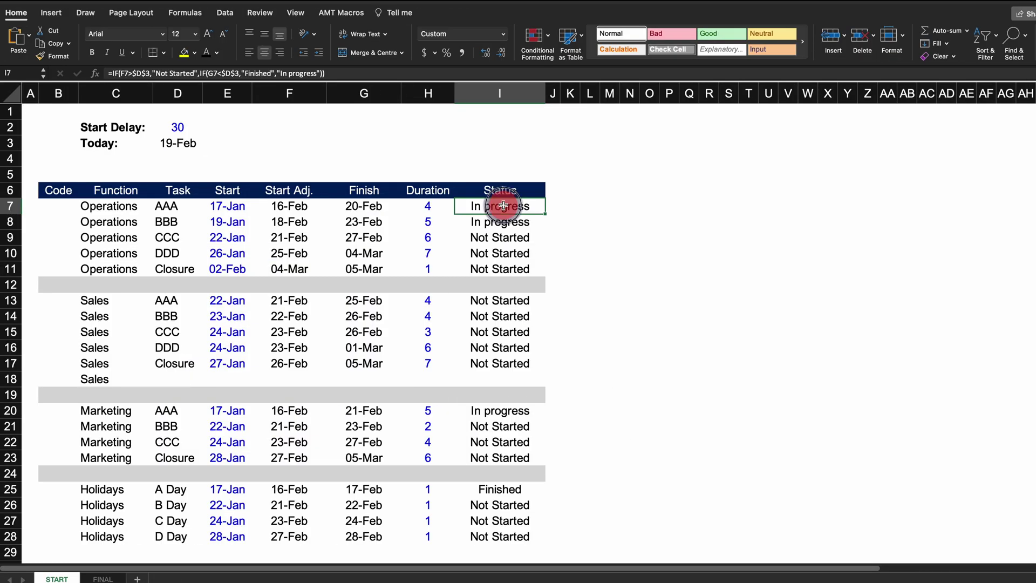
pyautogui.moveTo(504, 206); pyautogui.dragTo(497, 537)
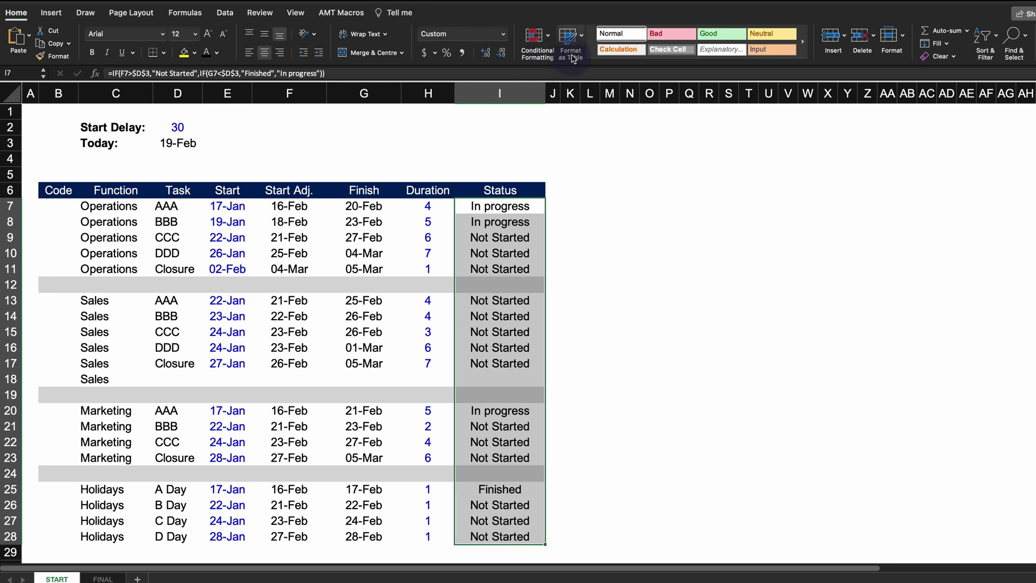
pyautogui.click(535, 37)
pyautogui.click(562, 141)
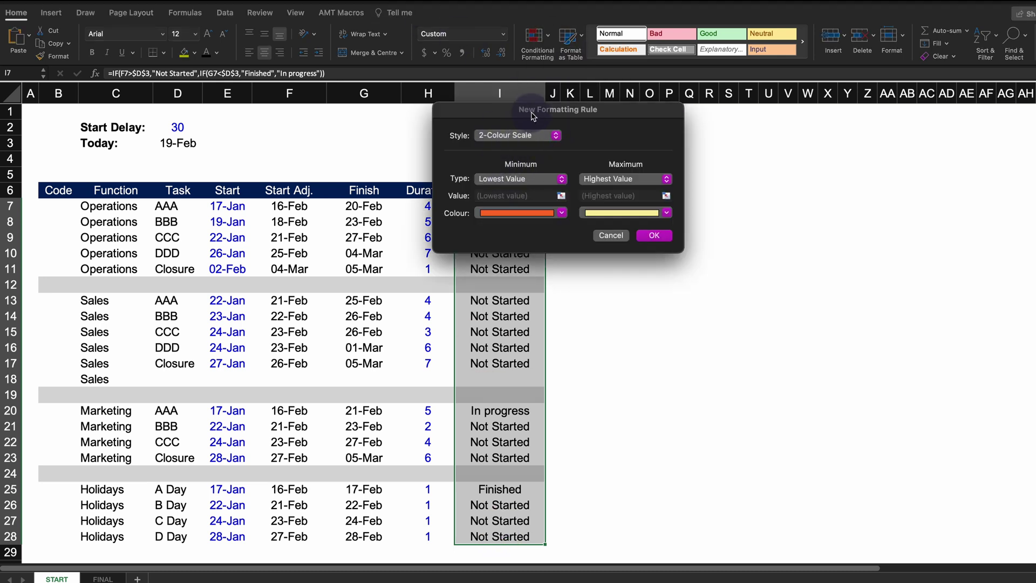
pyautogui.moveTo(531, 113); pyautogui.dragTo(655, 157)
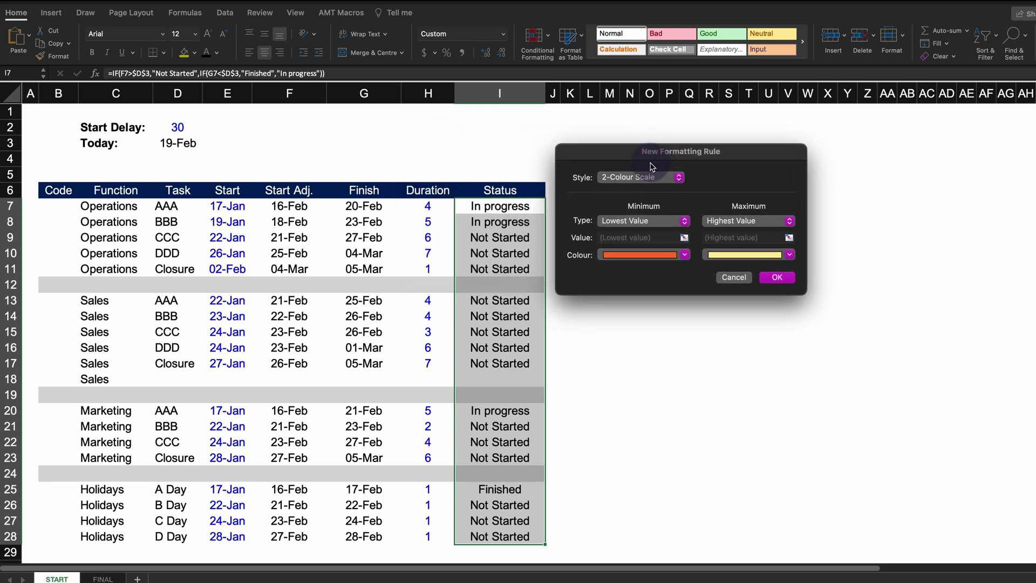
pyautogui.click(629, 178)
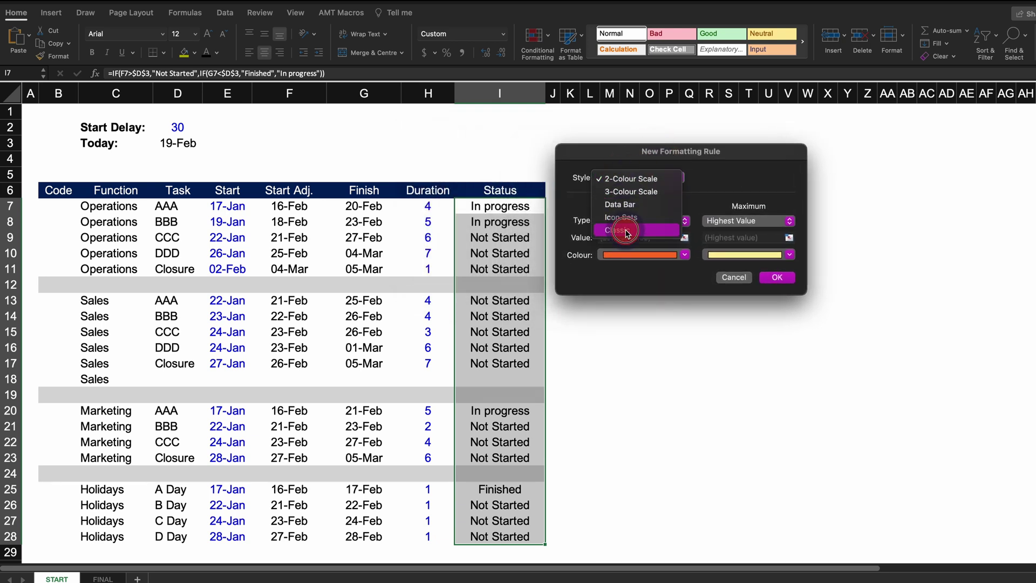
pyautogui.click(626, 229)
pyautogui.click(639, 208)
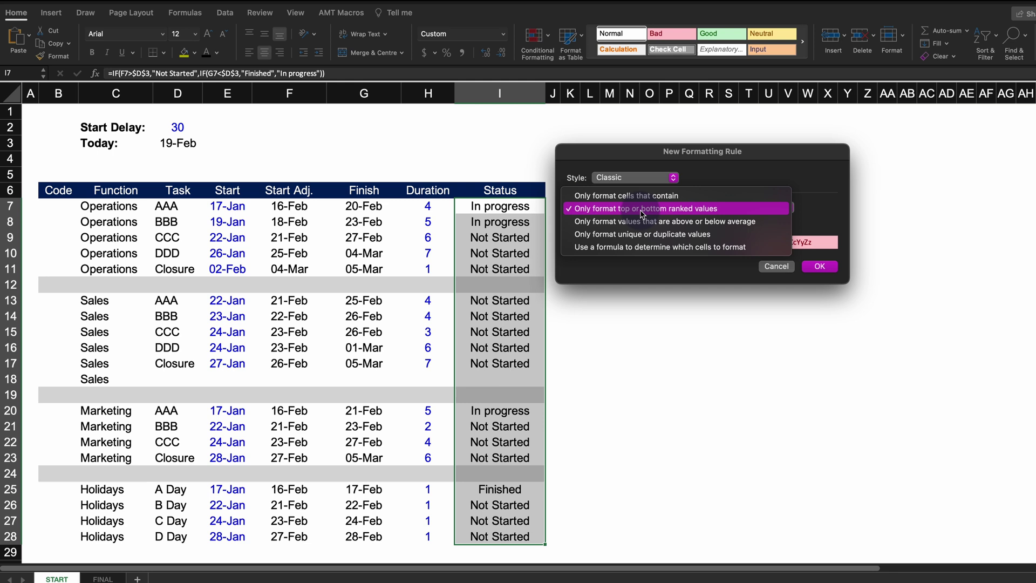
pyautogui.click(621, 249)
# Set the rule formula to =I7="Finished" with green fill and dark green text, and apply the rule
pyautogui.click(594, 223)
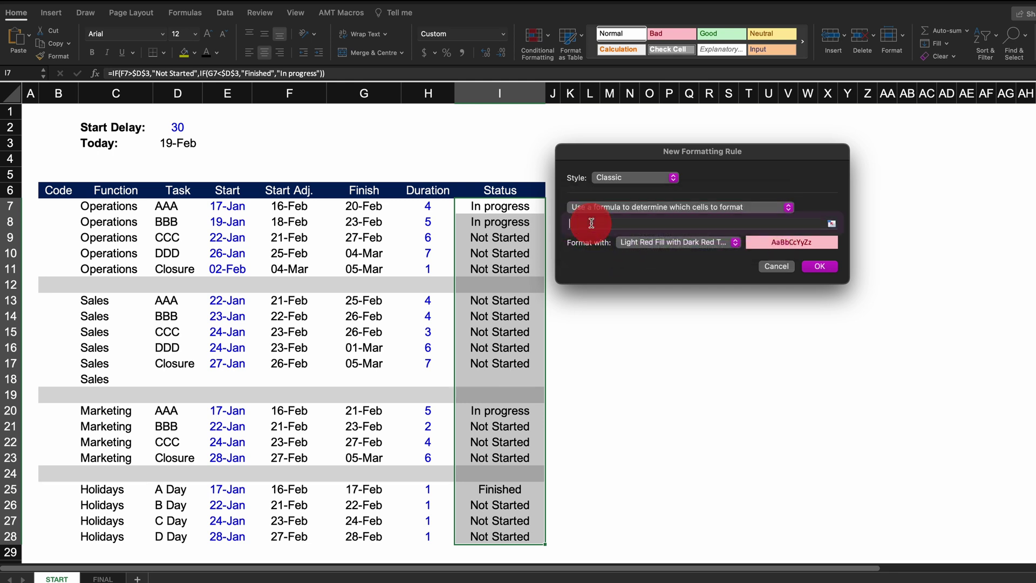
pyautogui.click(488, 211)
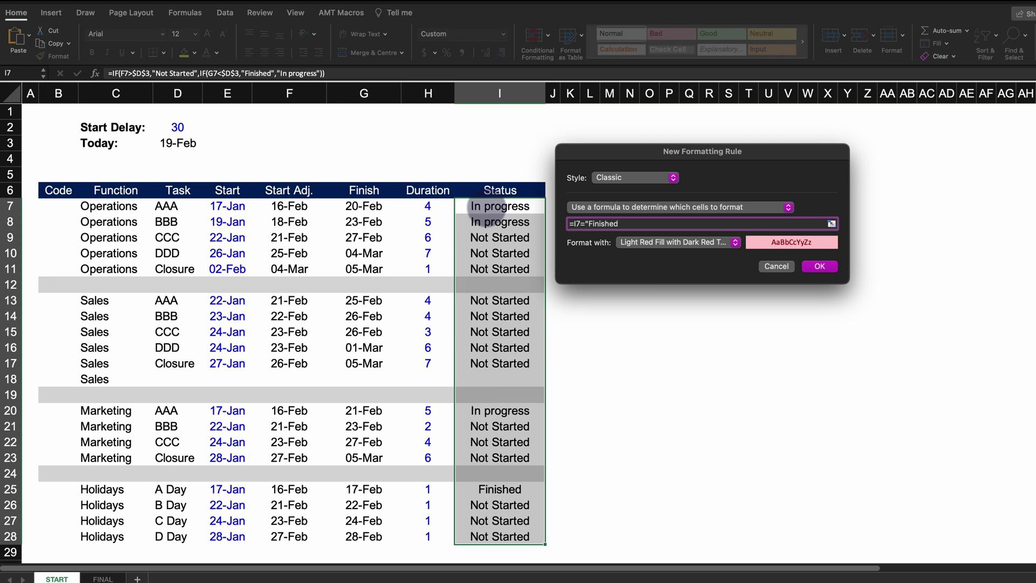
pyautogui.click(819, 266)
pyautogui.click(490, 492)
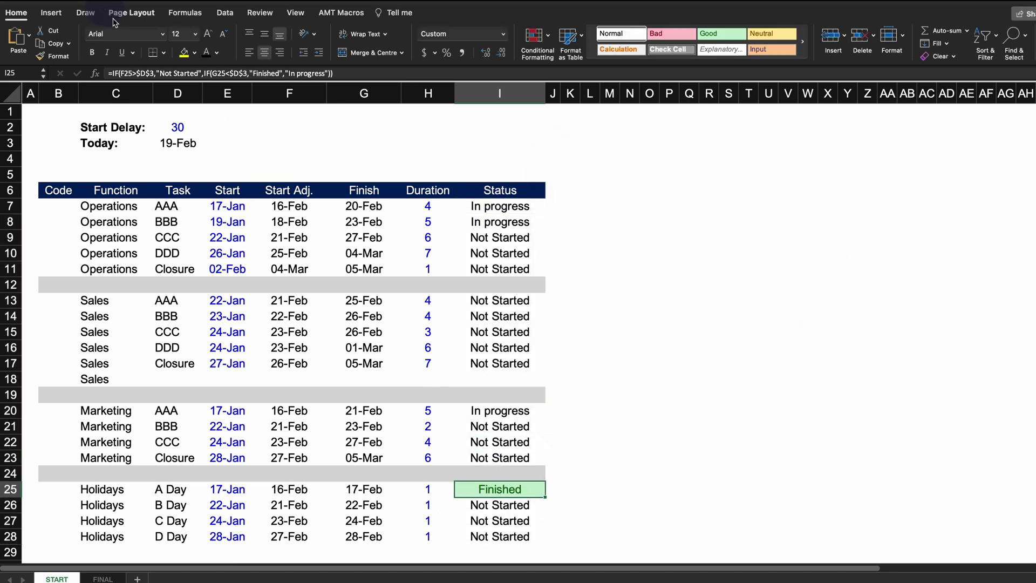
# Test the status highlighting by setting the Start Delay to 20 and back to 30
pyautogui.click(172, 126)
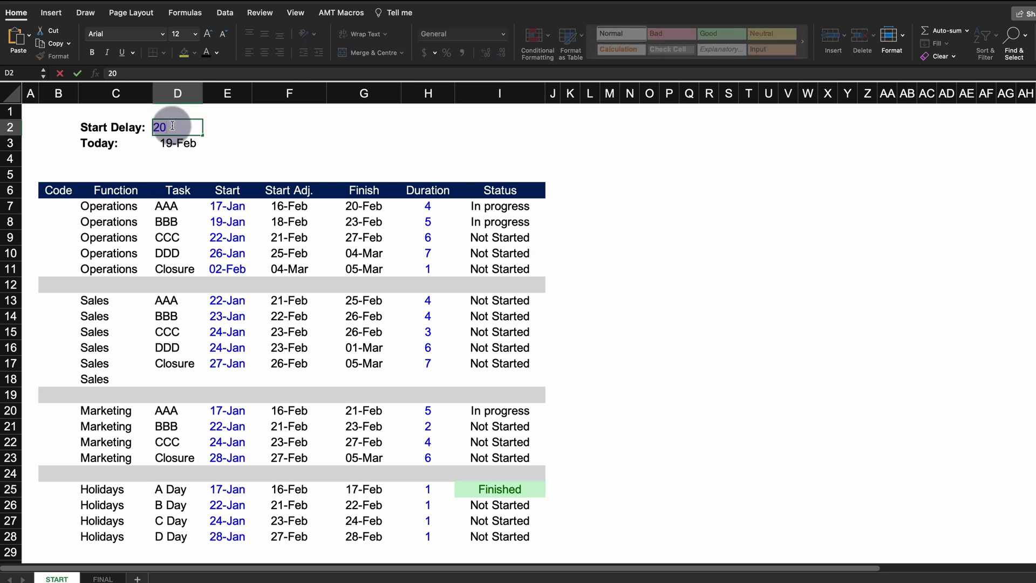
pyautogui.press('Return')
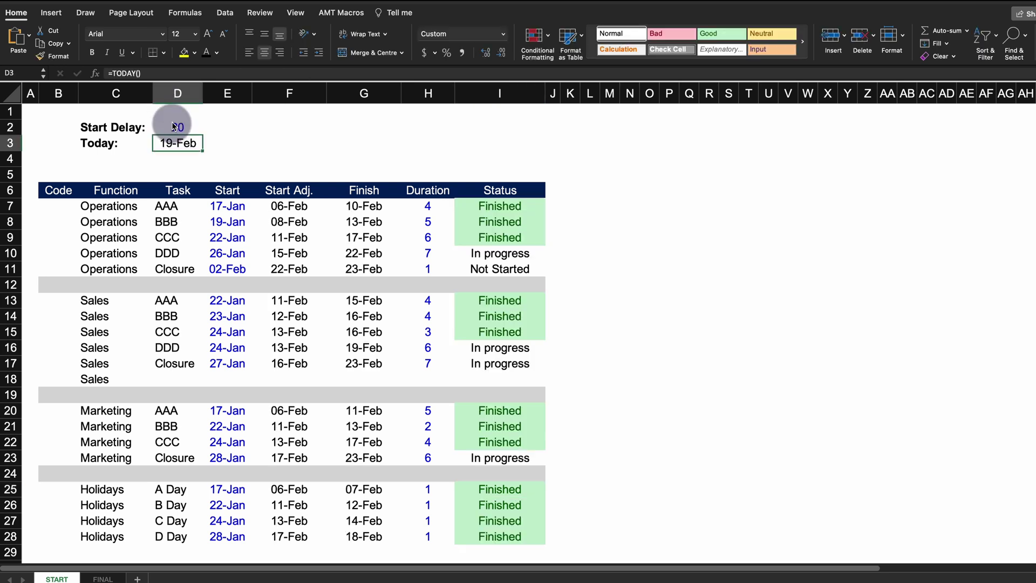
pyautogui.click(171, 124)
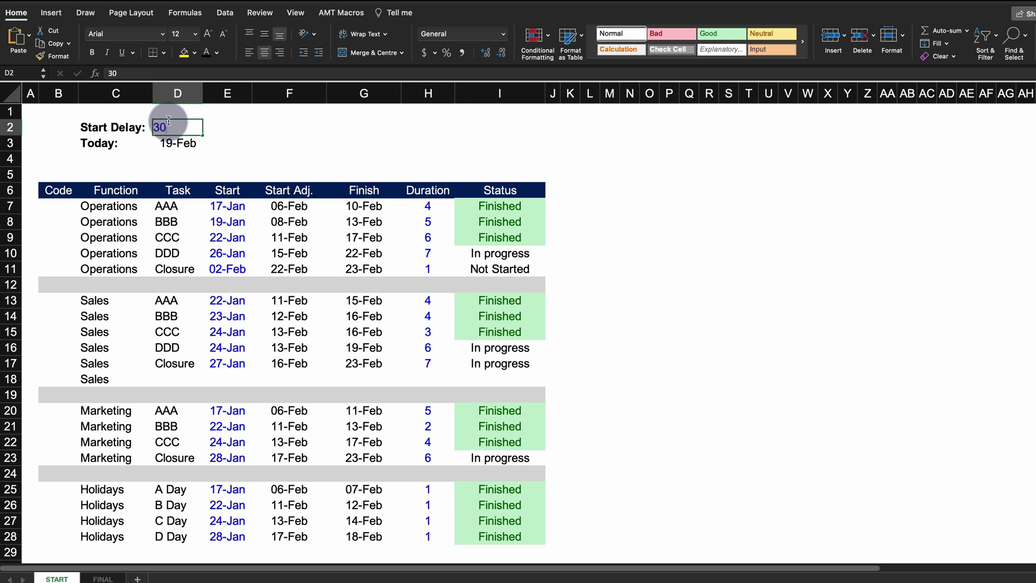
pyautogui.write('30')
# Duplicate the existing "Finished" conditional formatting rule for the Status cells I7:I28
pyautogui.moveTo(500, 205); pyautogui.dragTo(500, 536)
pyautogui.click(548, 38)
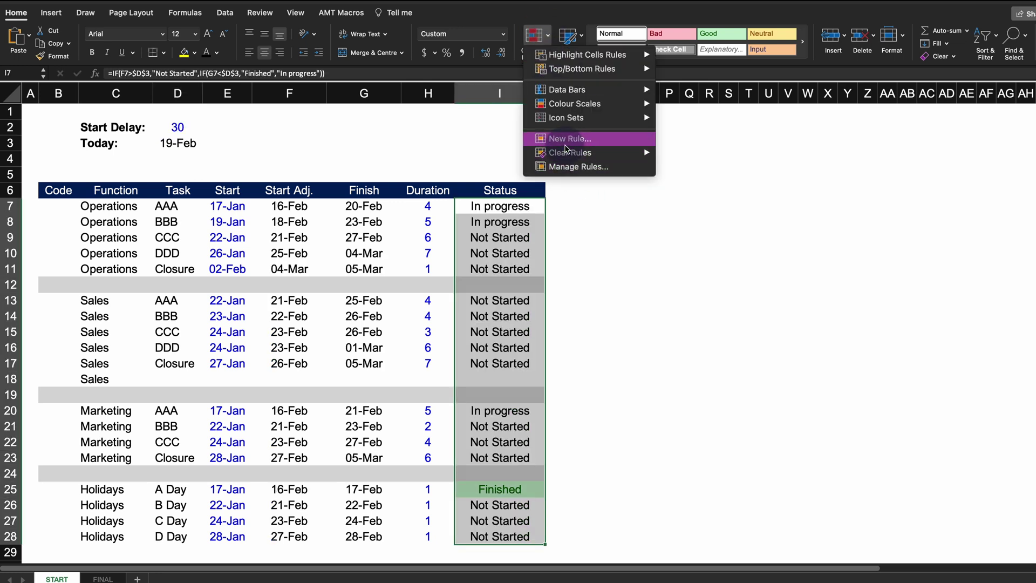
pyautogui.click(567, 166)
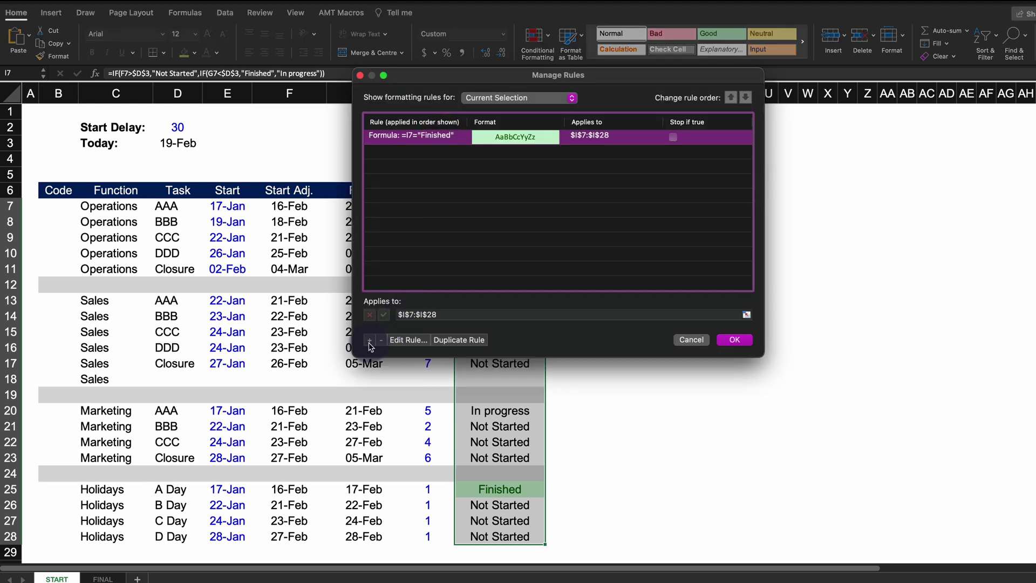
pyautogui.click(459, 340)
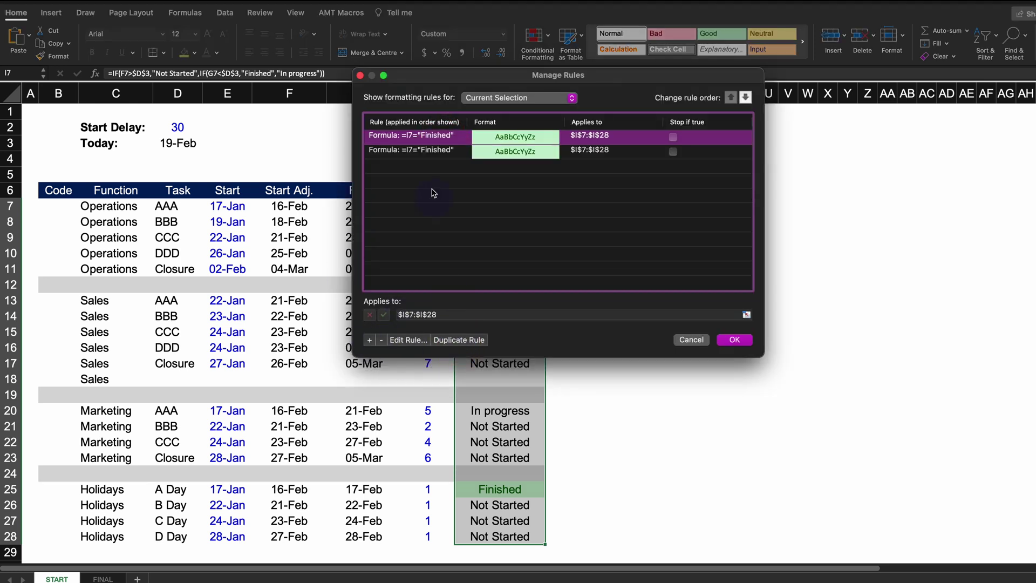
# Change the duplicated rule's formula to =I7="In progress" and give it a yellow fill with dark yellow text
pyautogui.doubleClick(438, 140)
pyautogui.moveTo(405, 185); pyautogui.dragTo(438, 185)
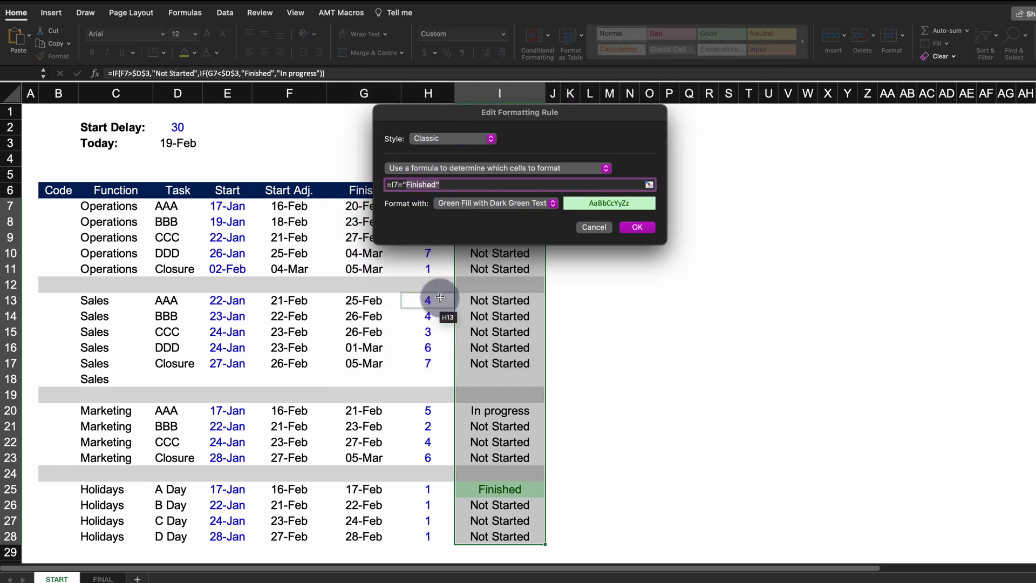
pyautogui.write('In progress')
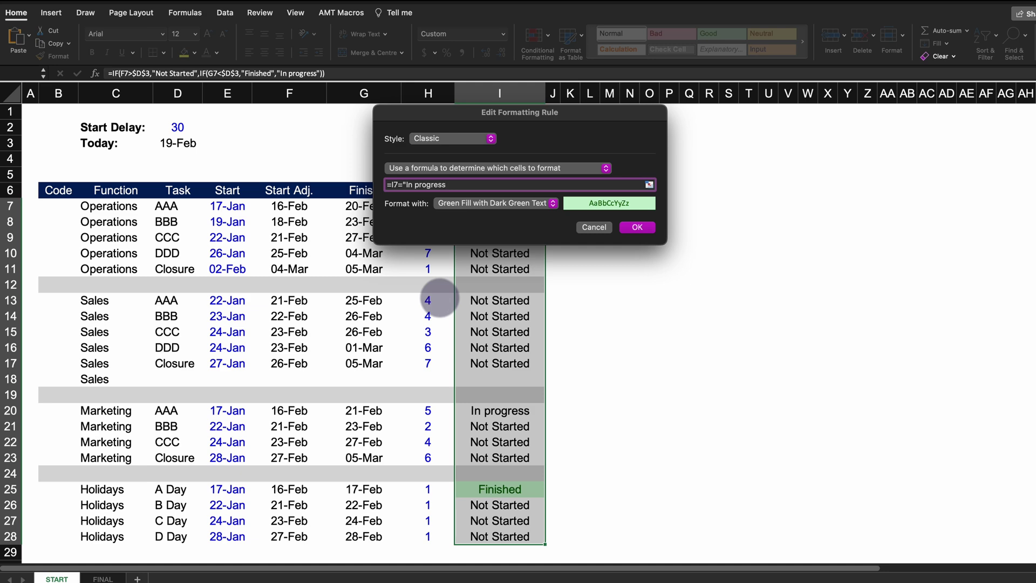
pyautogui.write('"')
pyautogui.click(495, 203)
pyautogui.click(486, 192)
pyautogui.click(637, 227)
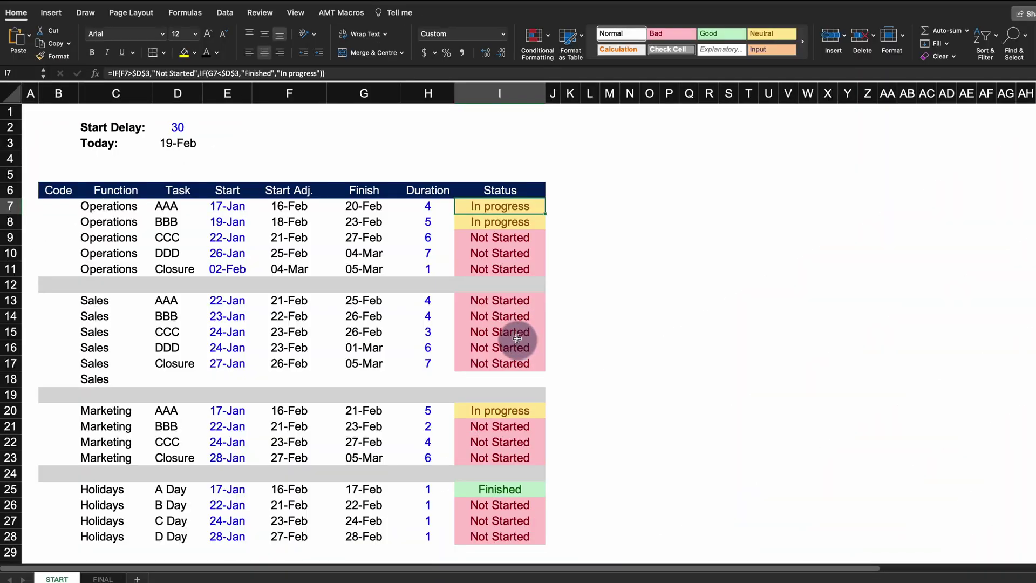
pyautogui.hotkey('ctrl', 'a')
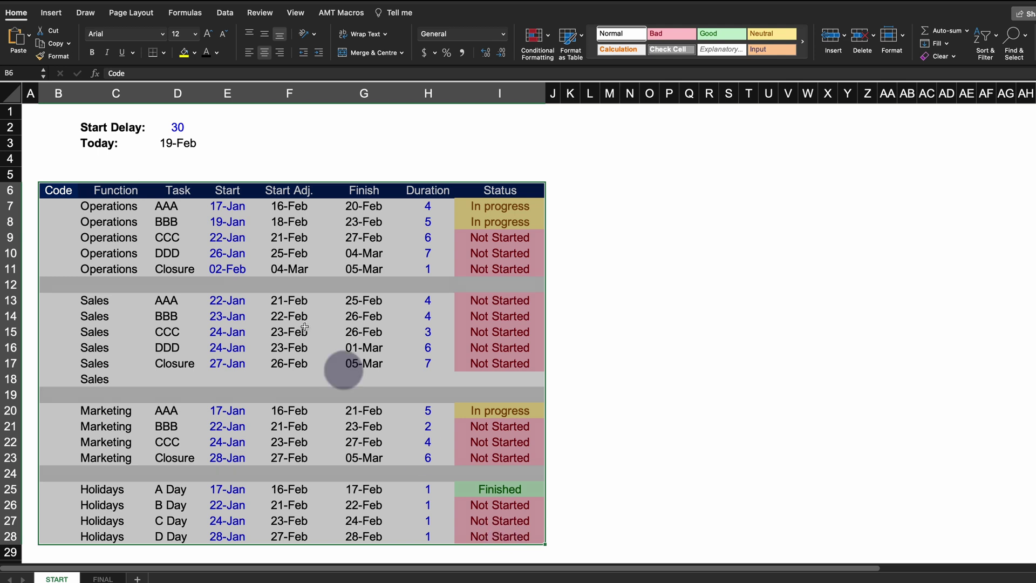
pyautogui.click(238, 312)
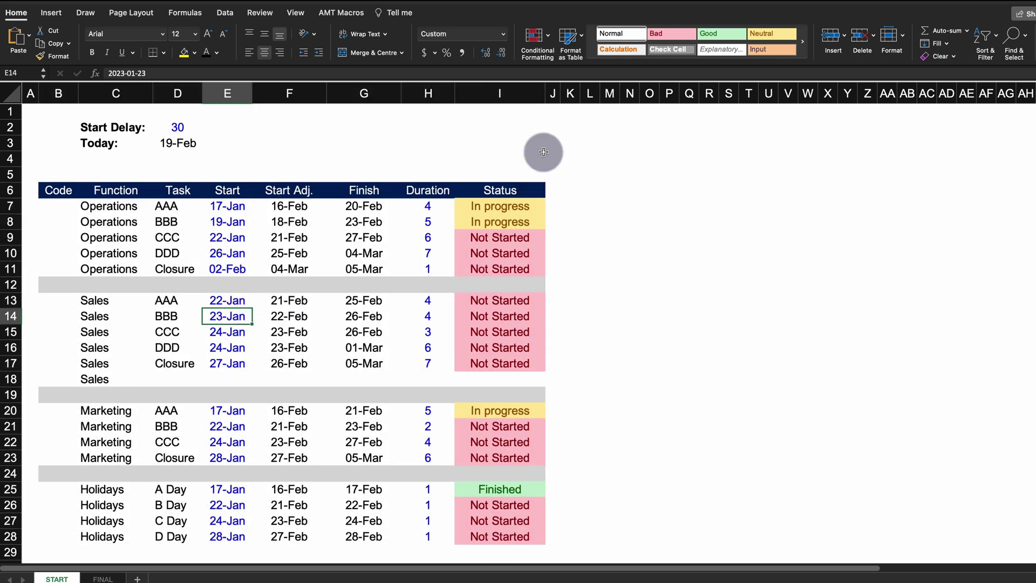
# Enter the label "Prject Finish" in C4 below Today and make it bold
pyautogui.click(102, 157)
pyautogui.write('Prject Finish')
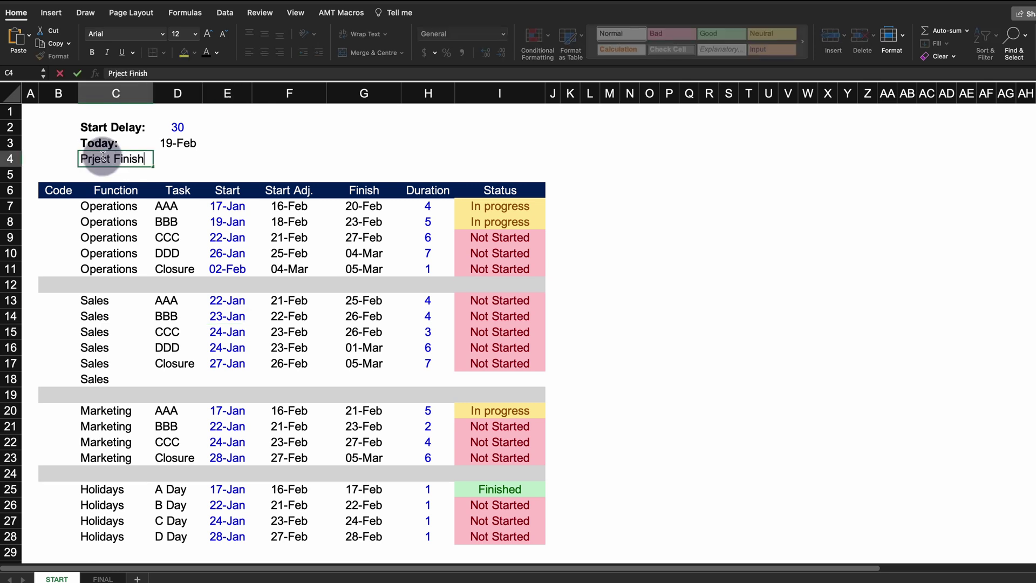
pyautogui.press('Return')
pyautogui.press('Up')
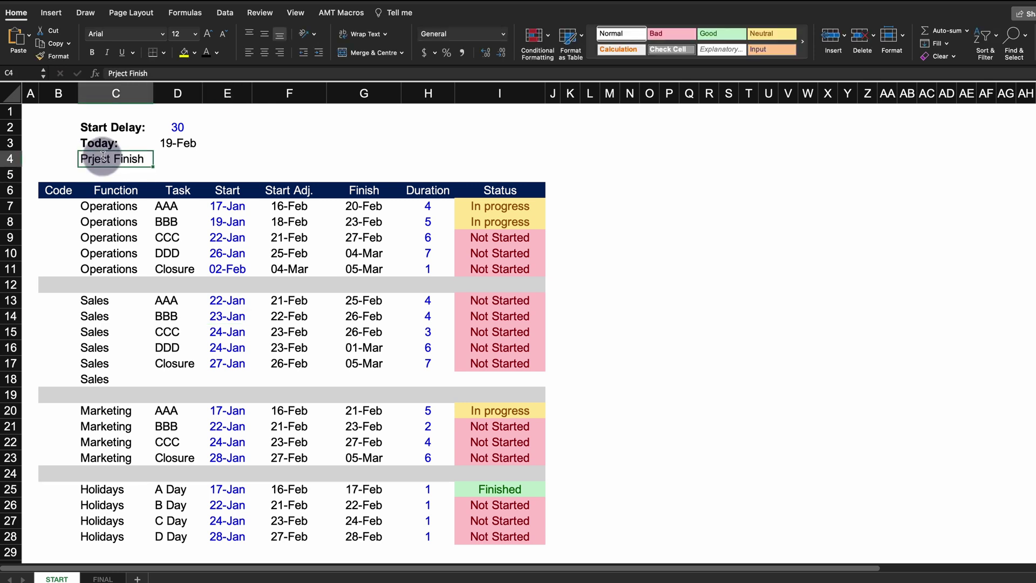
pyautogui.press('super+b')
# Enter =MAX(G7:G23) in D4 to calculate the project finish date from the Finish column
pyautogui.press('Right')
pyautogui.write('=max(')
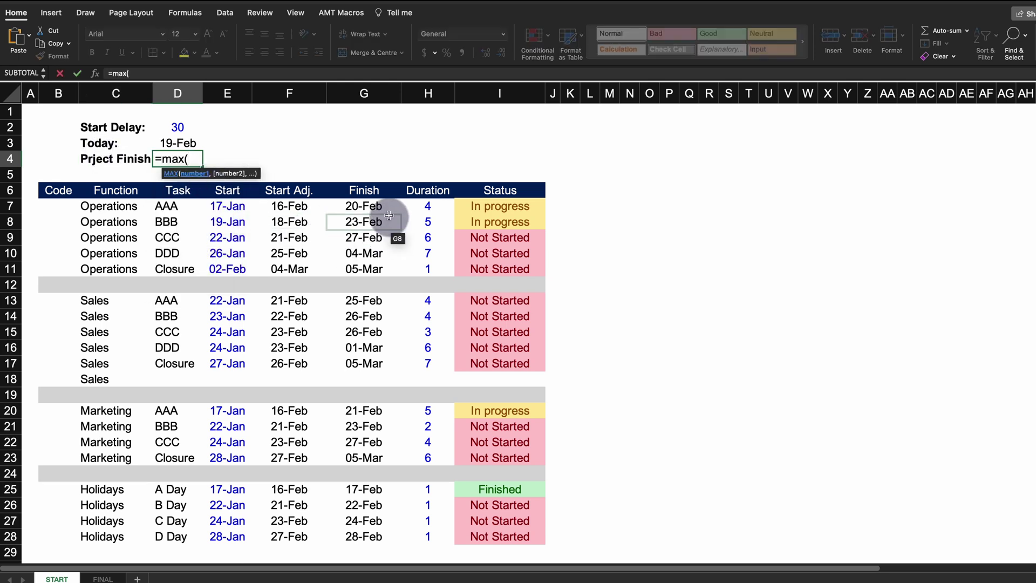
pyautogui.moveTo(367, 207); pyautogui.dragTo(369, 459)
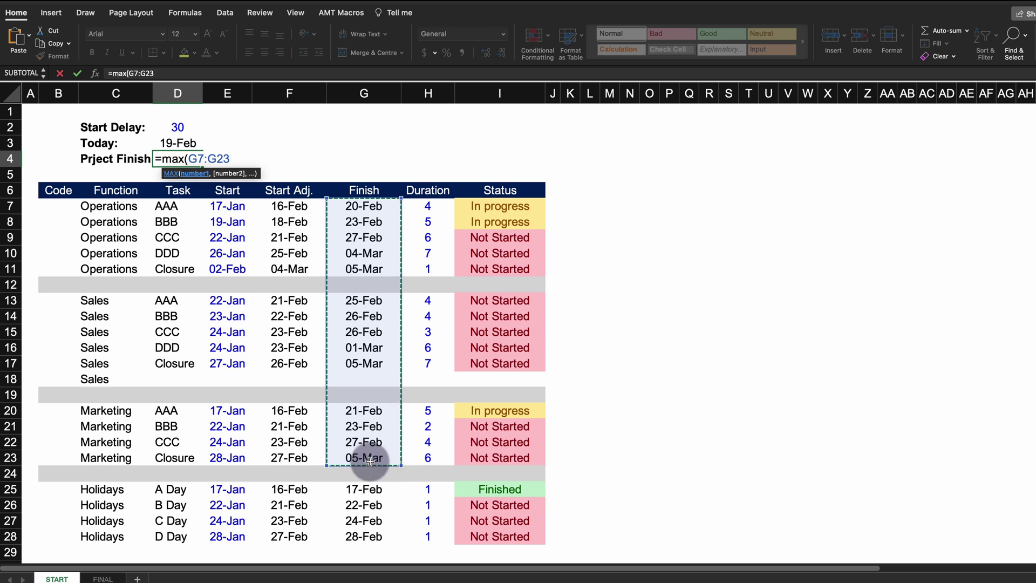
pyautogui.press('Return')
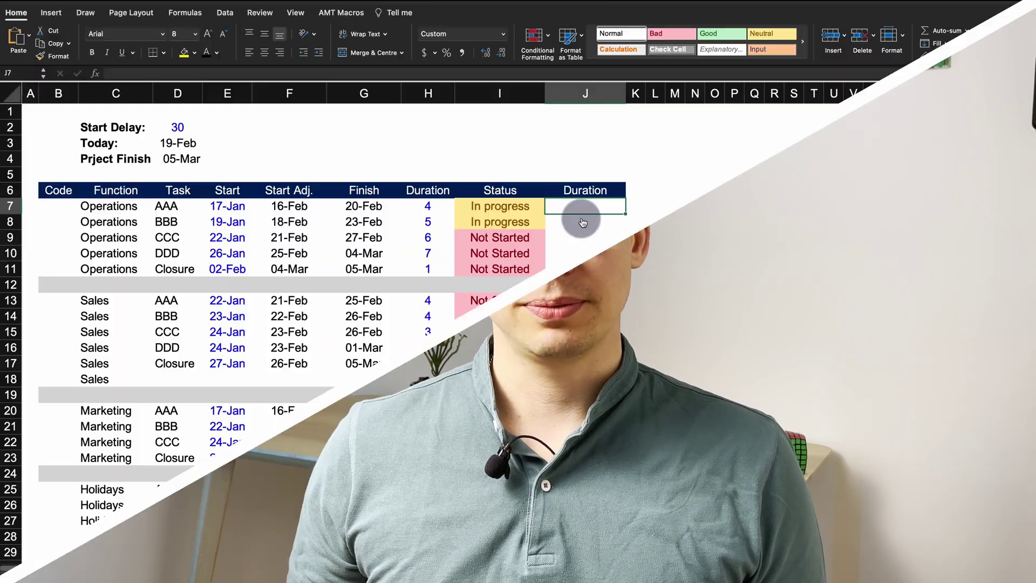
# Enter =CONCATENATE("D-",TEXT($D$4-G7,"00")) in J7 to show the days between the task's finish and the project finish
pyautogui.write('conca')
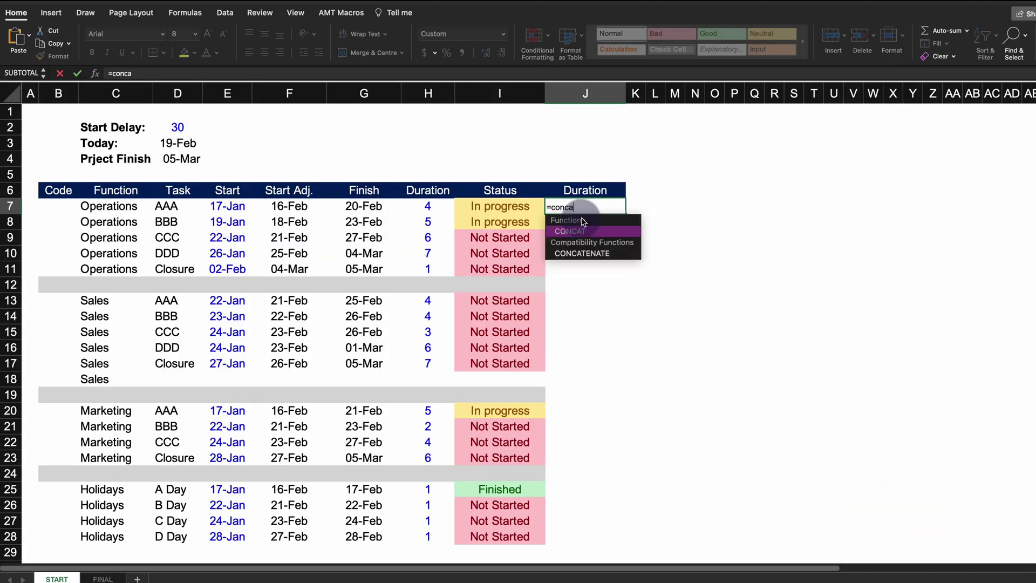
pyautogui.press('Down')
pyautogui.press('Up')
pyautogui.press('Down')
pyautogui.press('Tab')
pyautogui.write('"')
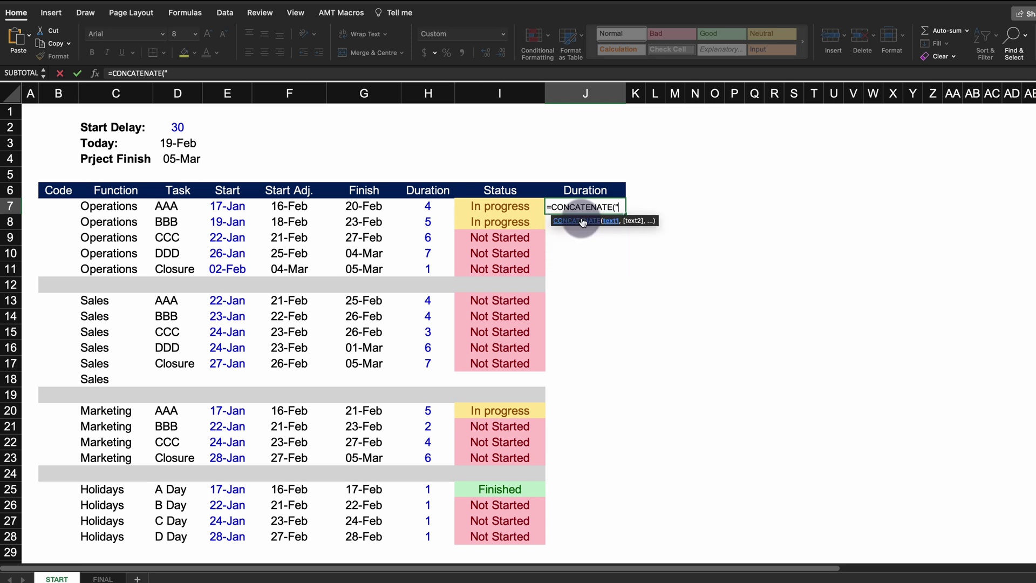
pyautogui.write('D-",text(')
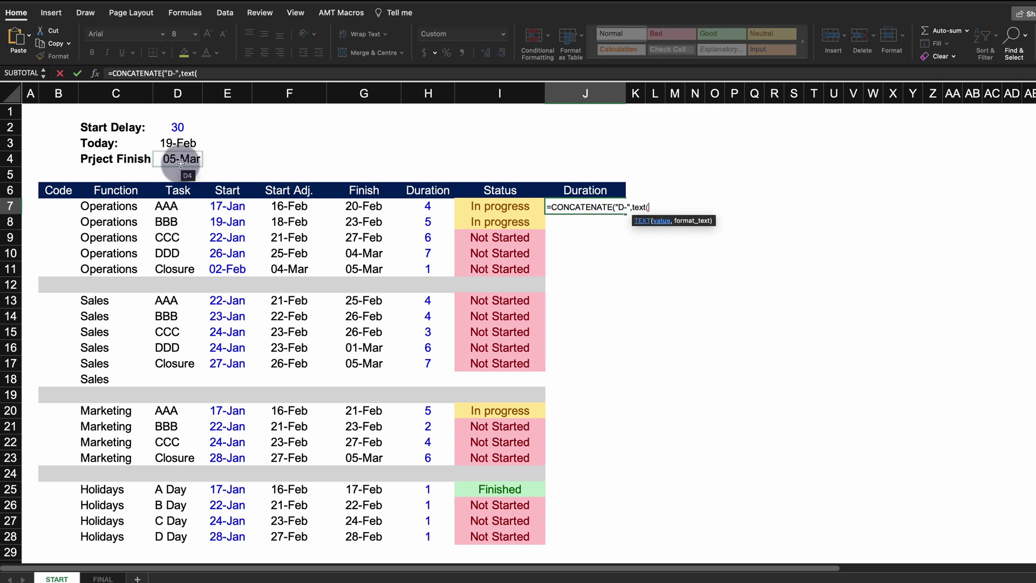
pyautogui.click(181, 163)
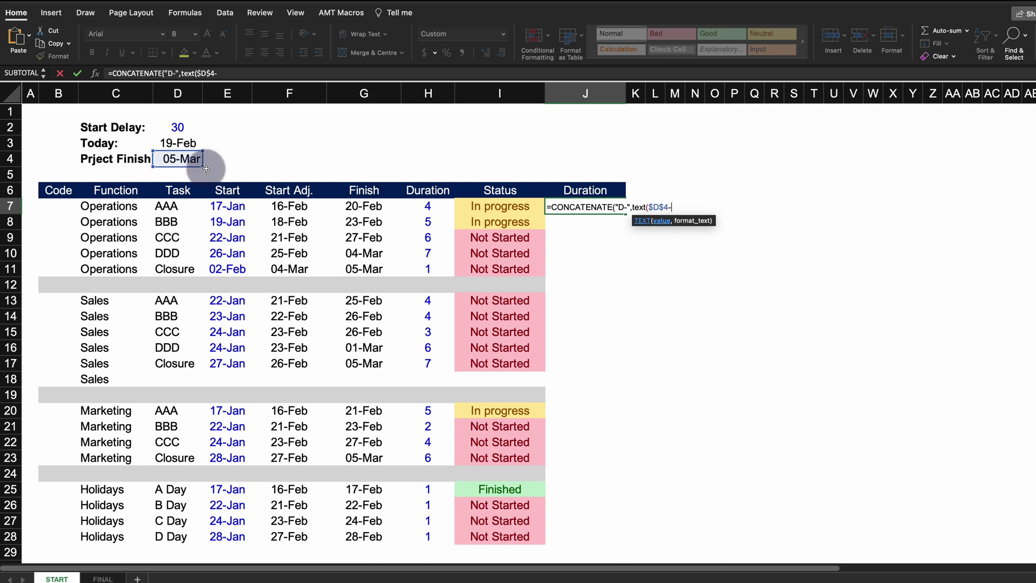
pyautogui.write('-')
pyautogui.click(356, 207)
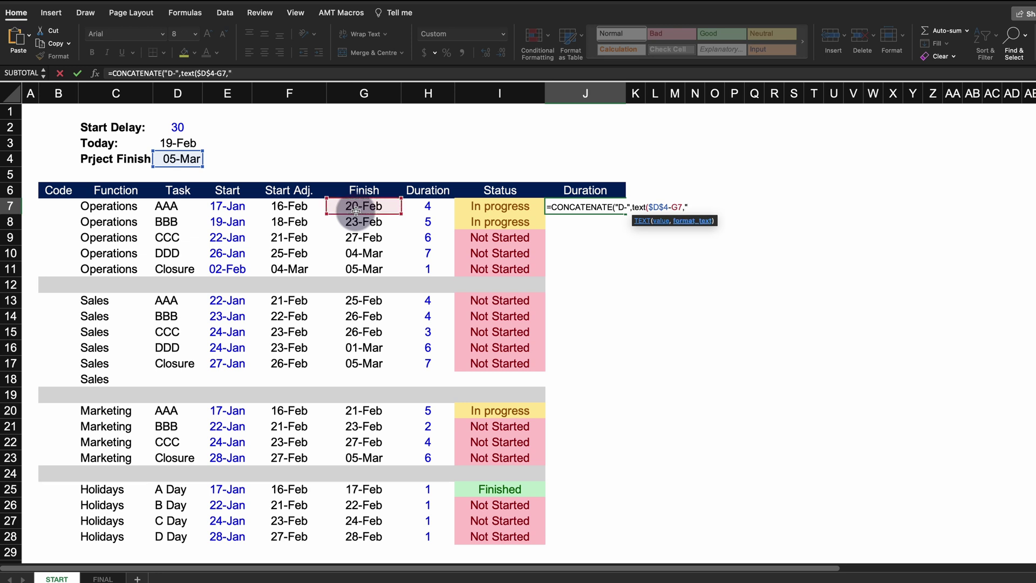
pyautogui.write(',"00"')
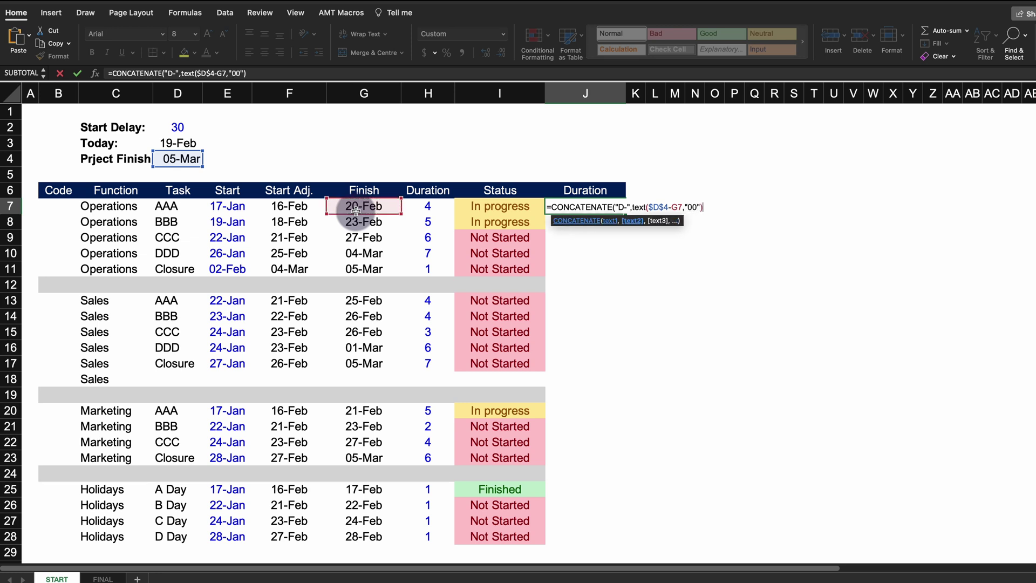
pyautogui.press('Return')
# Correct the label in C4 to "Project Finish"
pyautogui.click(93, 159)
pyautogui.write('o')
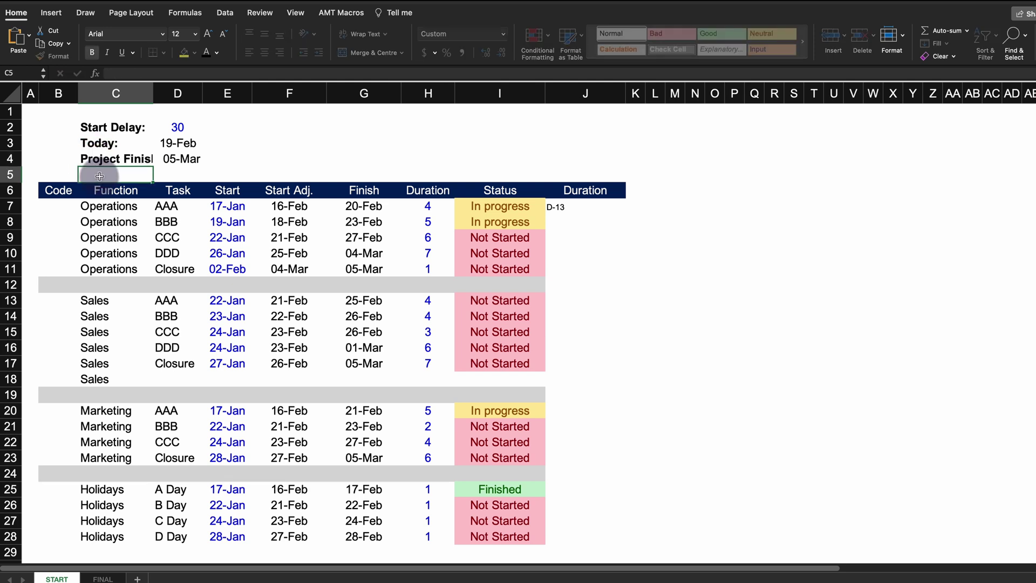
# Apply the J7 countdown formula to the remaining Operations, Sales and Marketing tasks and rename the column header to Timeline
pyautogui.click(585, 207)
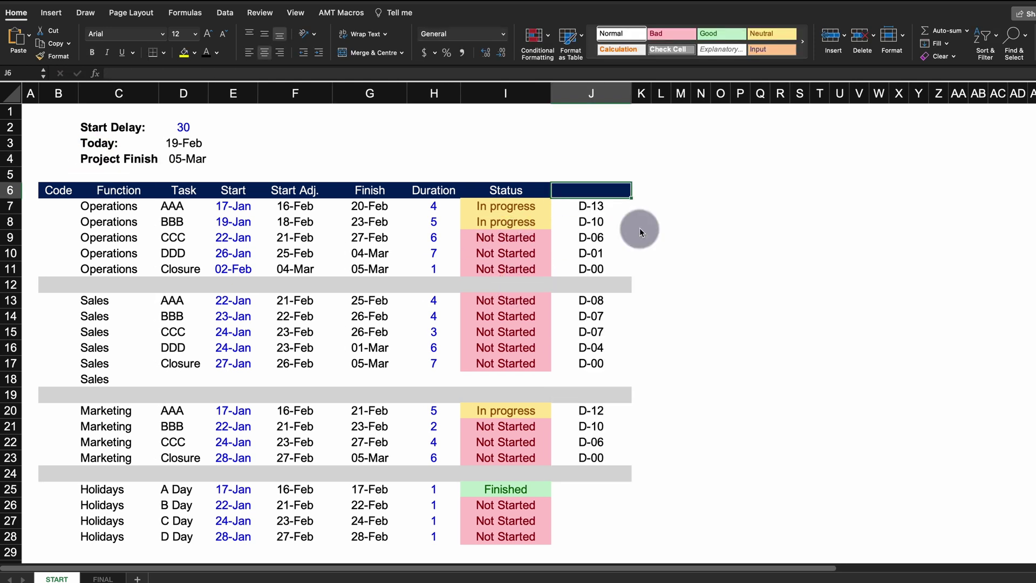
pyautogui.write('Timeline')
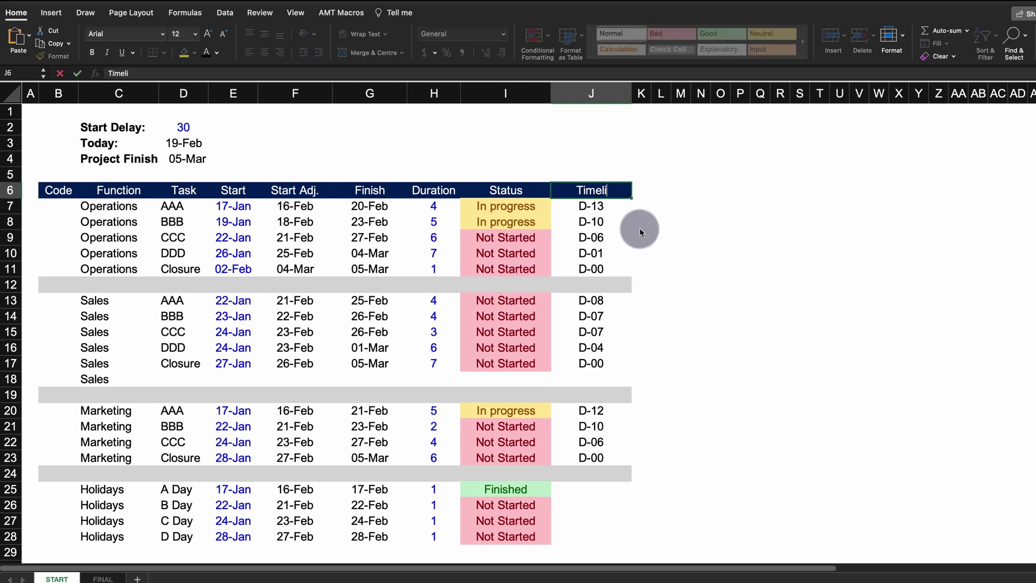
pyautogui.press('Return')
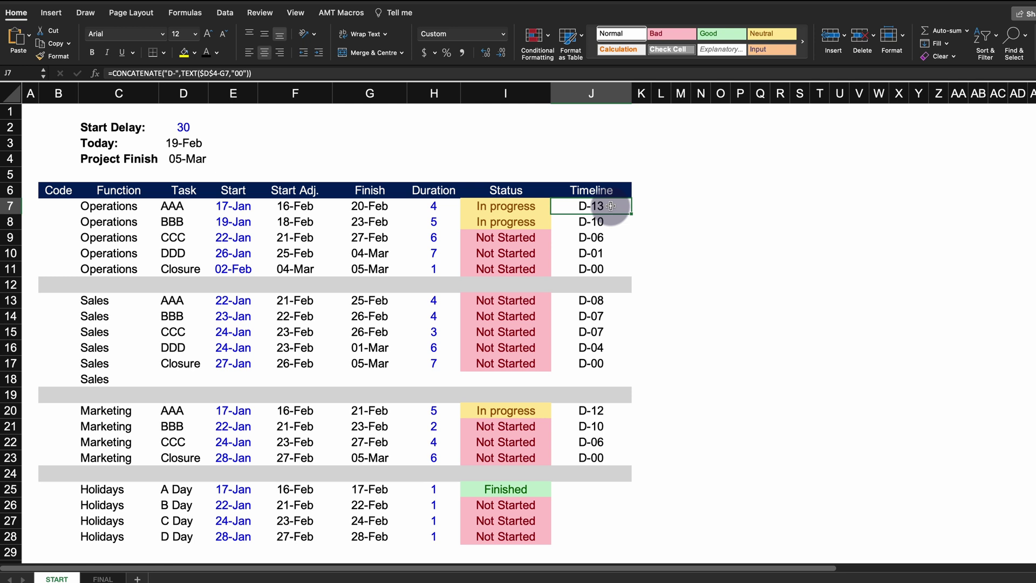
# Set the Start Delay in D2 to 20 and check the Timeline values of the Operations, Sales and Marketing tasks
pyautogui.click(620, 157)
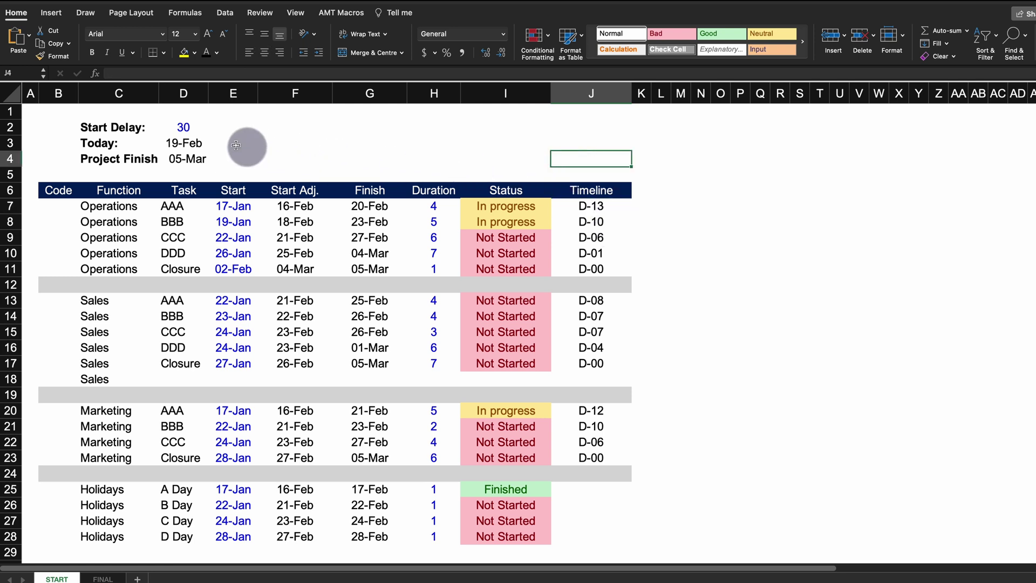
pyautogui.click(187, 124)
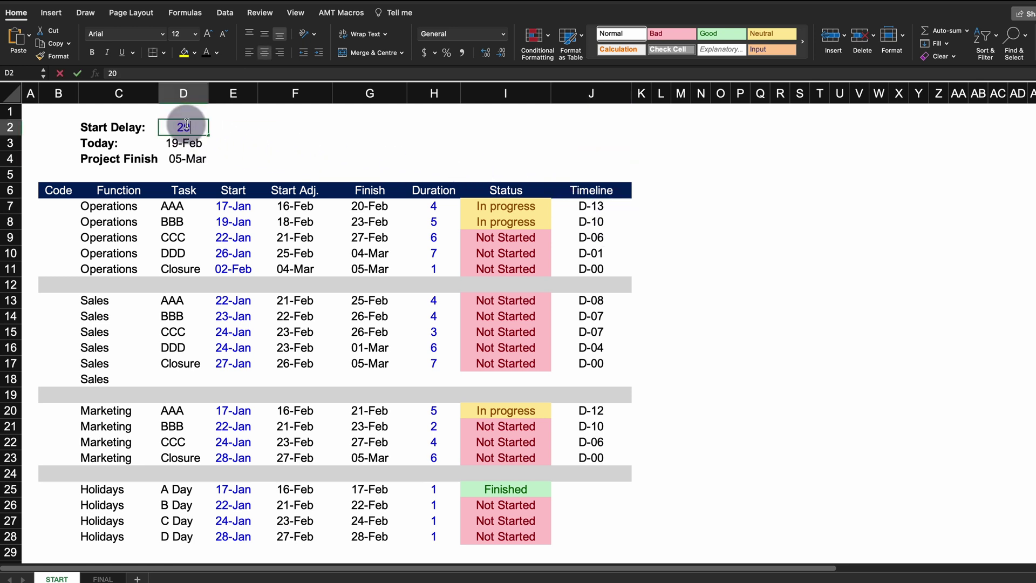
pyautogui.write('20')
pyautogui.press('Return')
pyautogui.moveTo(591, 208); pyautogui.dragTo(591, 363)
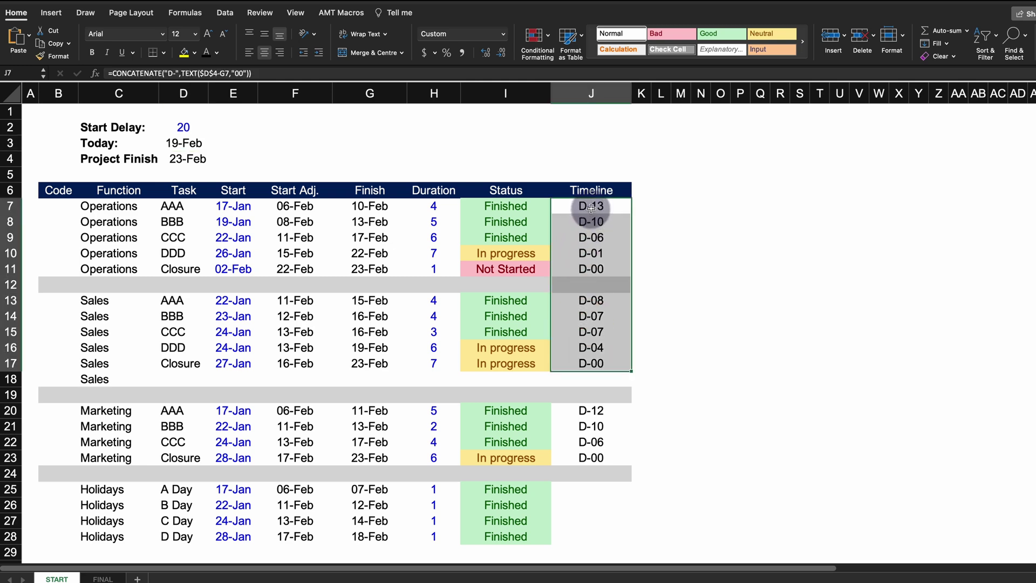
pyautogui.moveTo(591, 410); pyautogui.dragTo(594, 451)
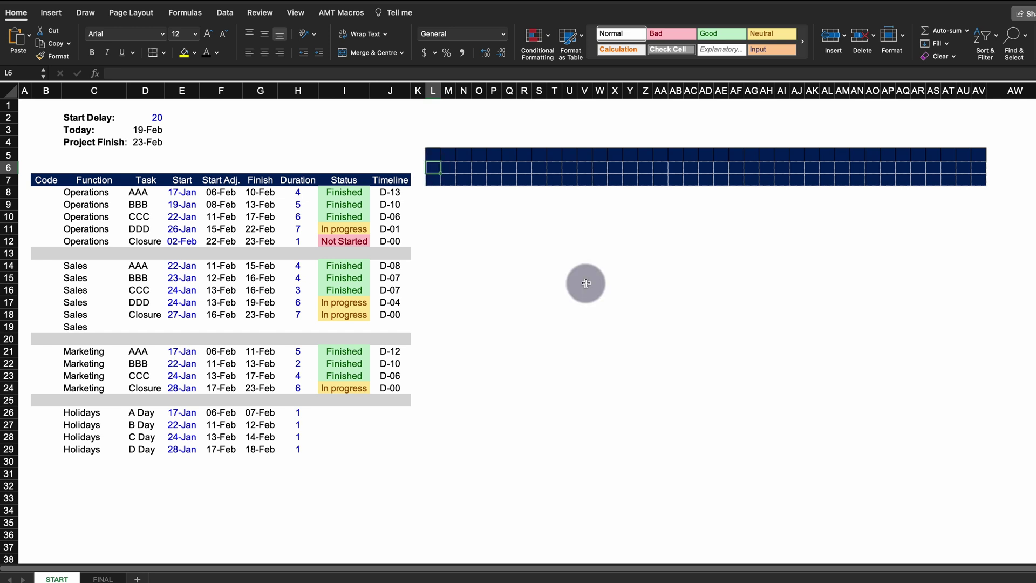
# Enter the calendar's first date, 2023-01-01, in L6
pyautogui.doubleClick(436, 168)
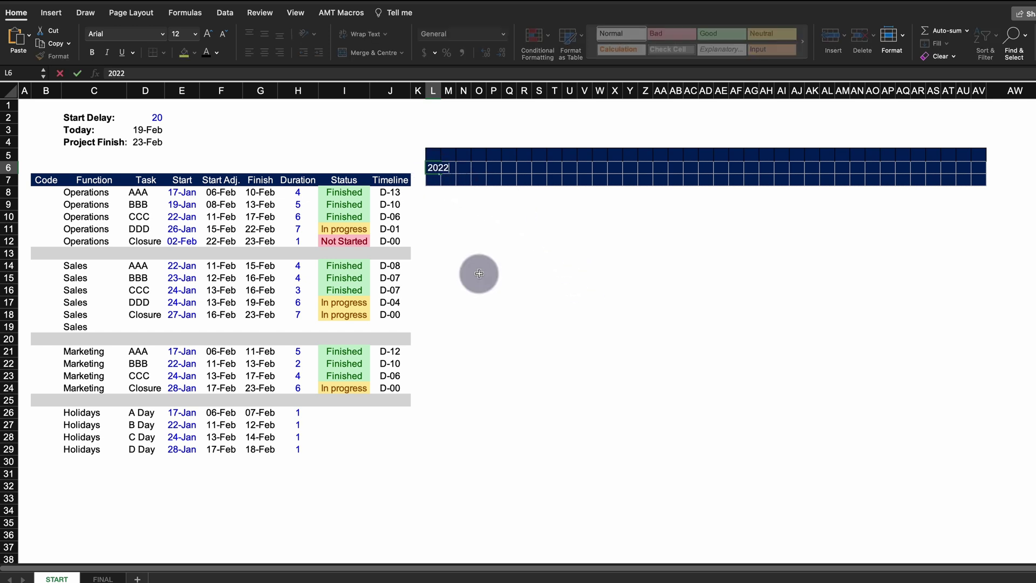
pyautogui.write('2023-01-01')
pyautogui.press('Return')
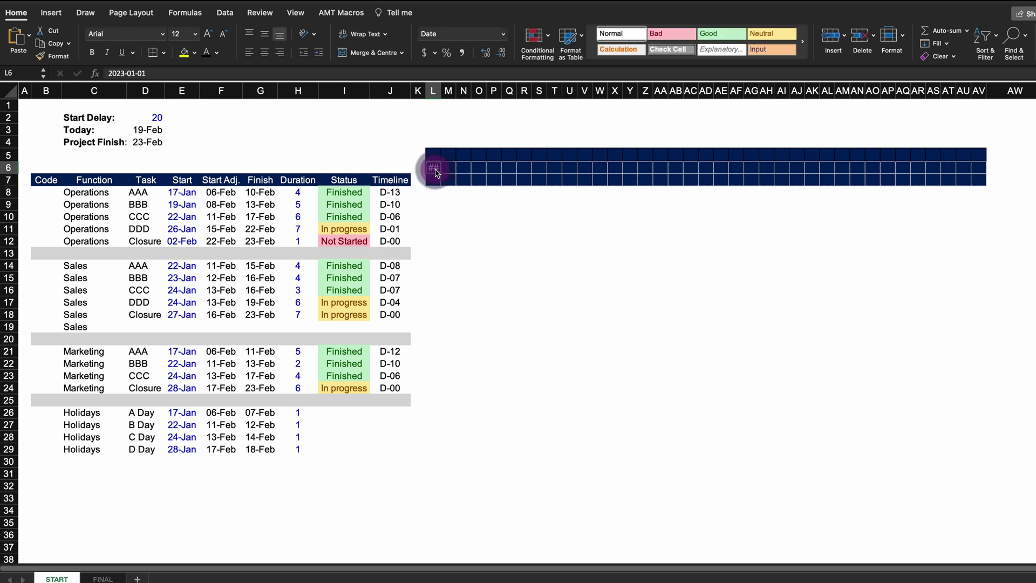
# Format L6 with the custom day format dd and fill consecutive dates across row 6 to AV6
pyautogui.rightClick(437, 172)
pyautogui.click(465, 373)
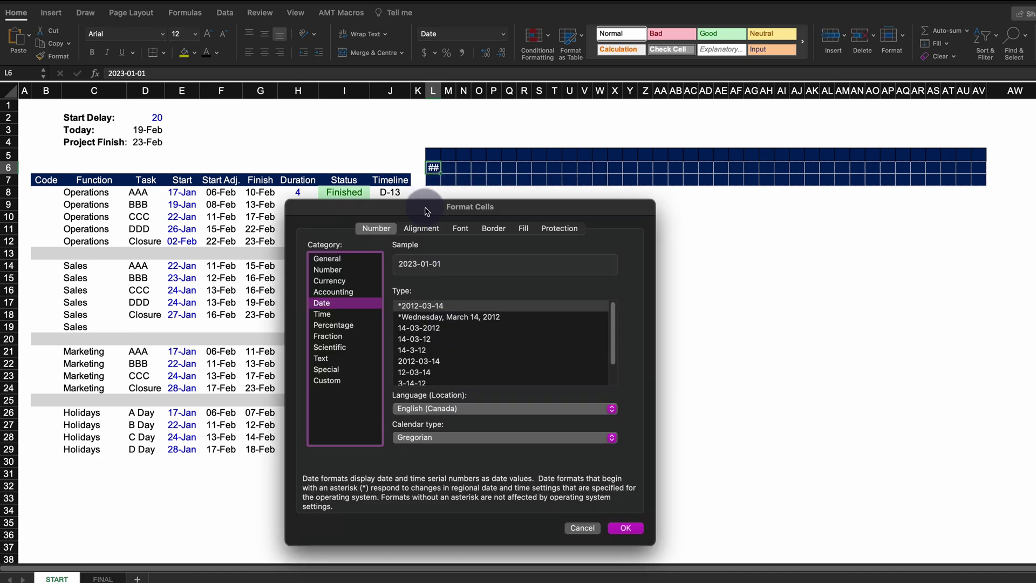
pyautogui.moveTo(426, 211); pyautogui.dragTo(509, 206)
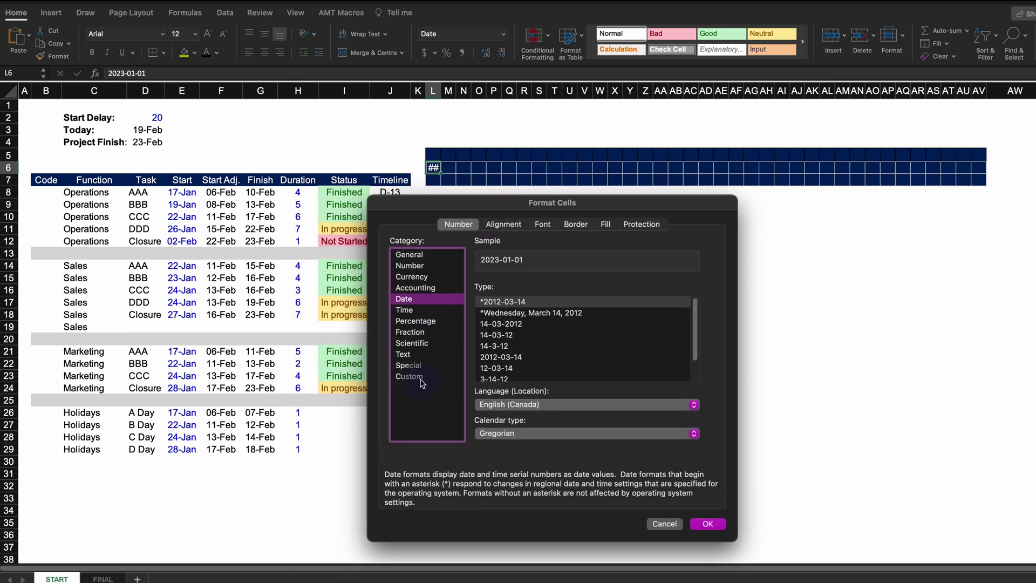
pyautogui.click(422, 378)
pyautogui.tripleClick(537, 301)
pyautogui.press('BackSpace')
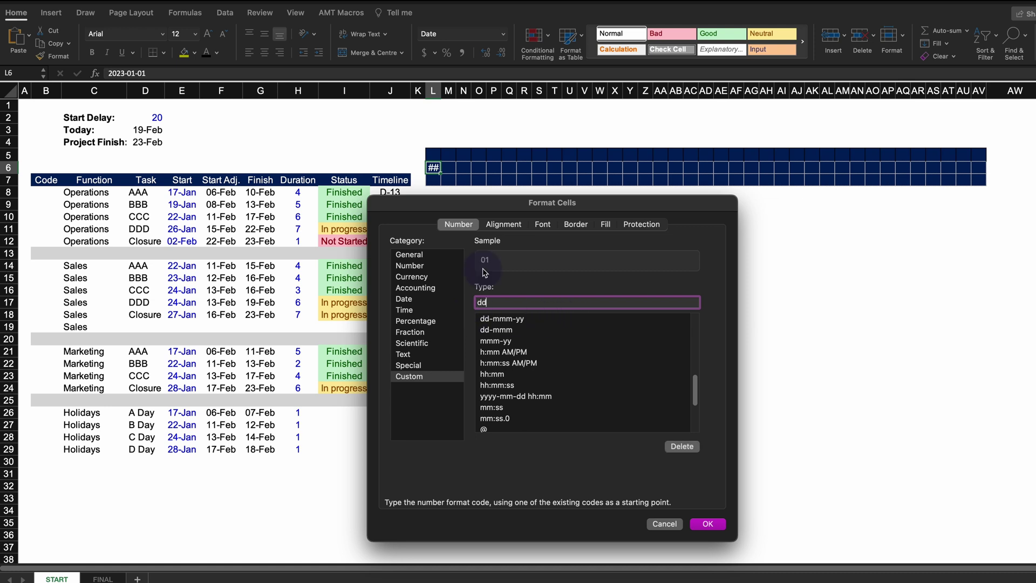
pyautogui.click(710, 529)
pyautogui.moveTo(441, 173); pyautogui.dragTo(979, 171)
# Enter =L6 in L5 and =IF(MONTH(M6)<>MONTH(L6),M6,"") in M5, filling the latter across to AV5
pyautogui.click(433, 155)
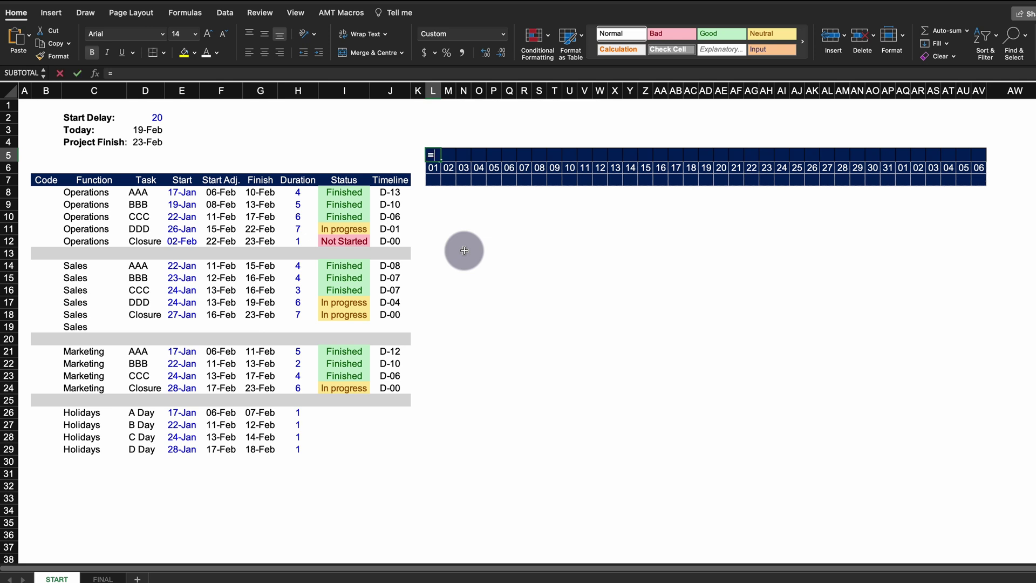
pyautogui.press('Tab')
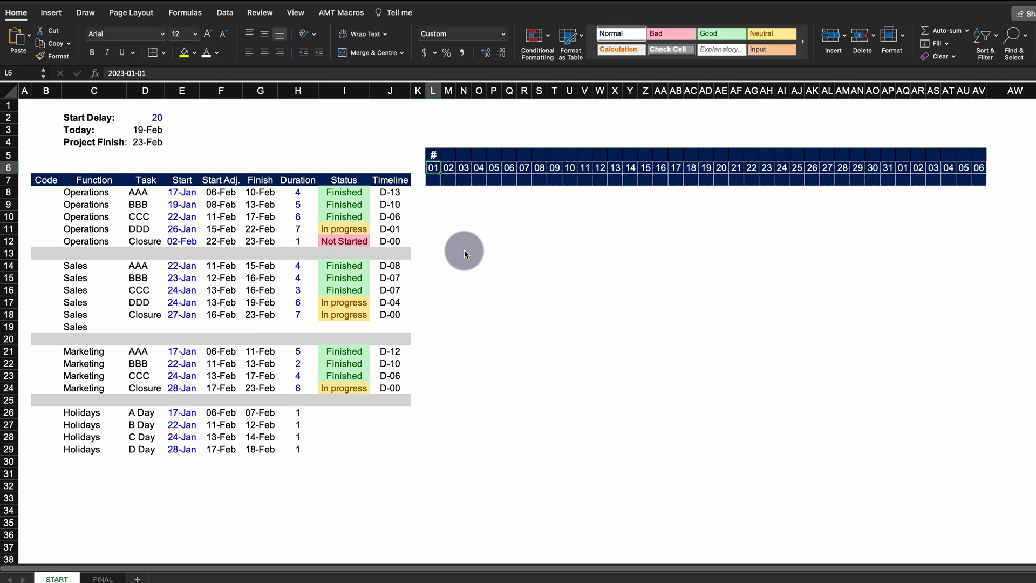
pyautogui.write('=if')
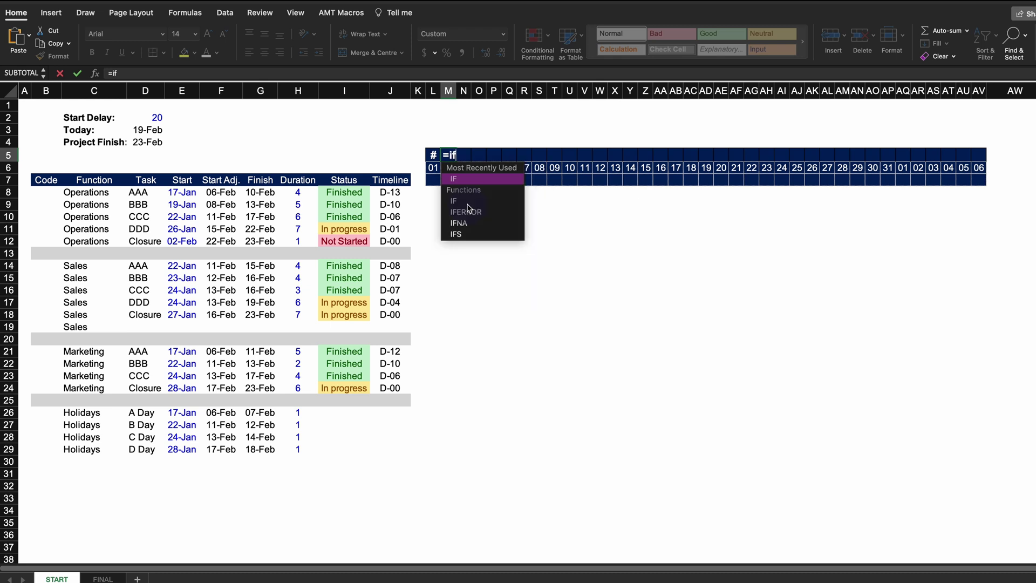
pyautogui.write('(month(')
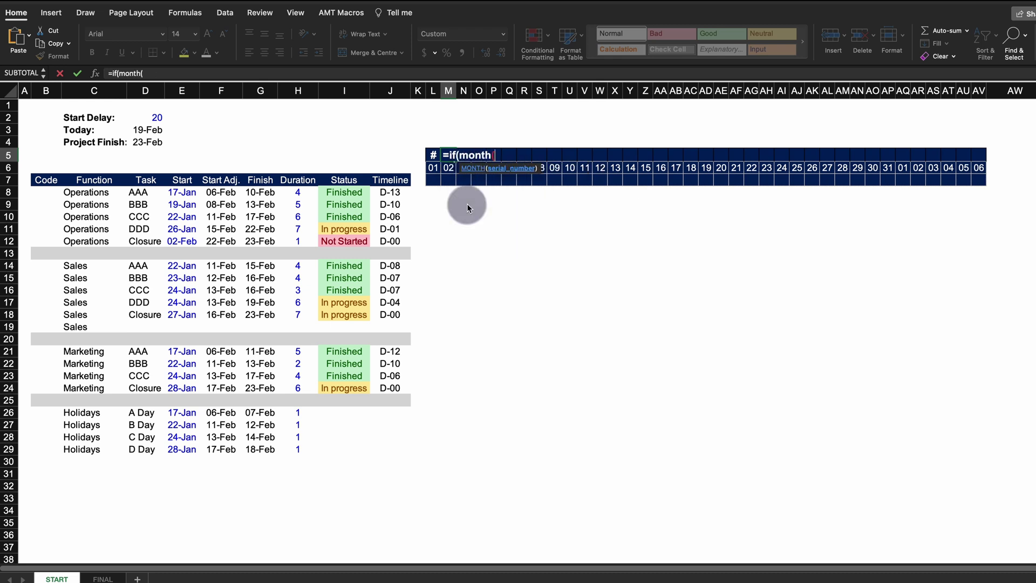
pyautogui.write('M6)<>mon')
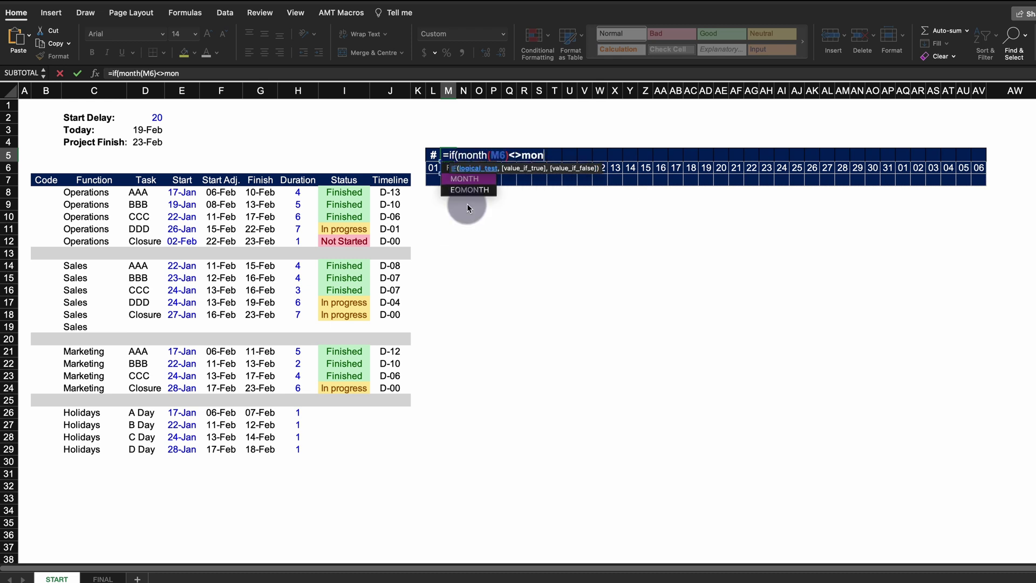
pyautogui.write('th(L6),M6')
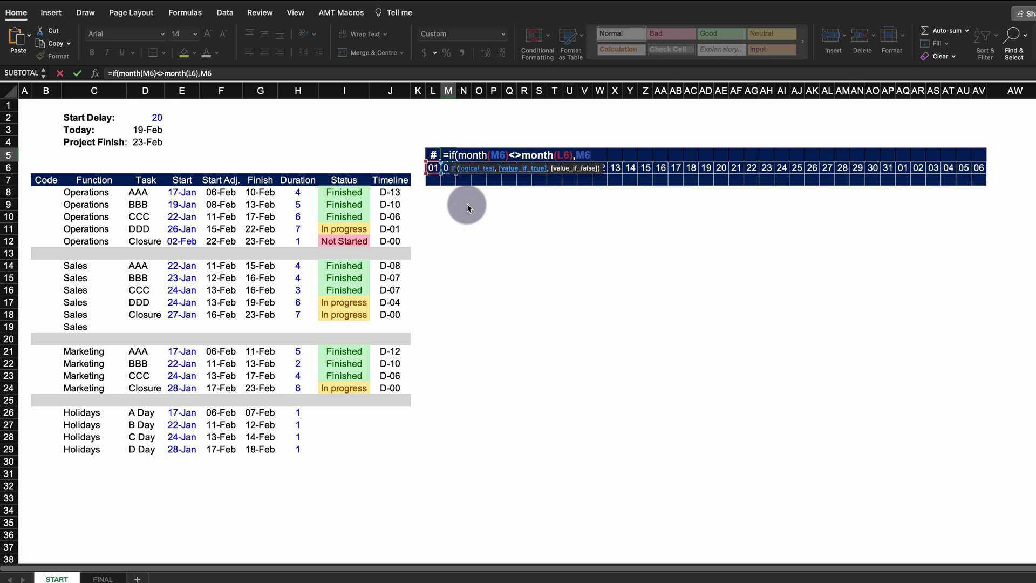
pyautogui.write(',"")')
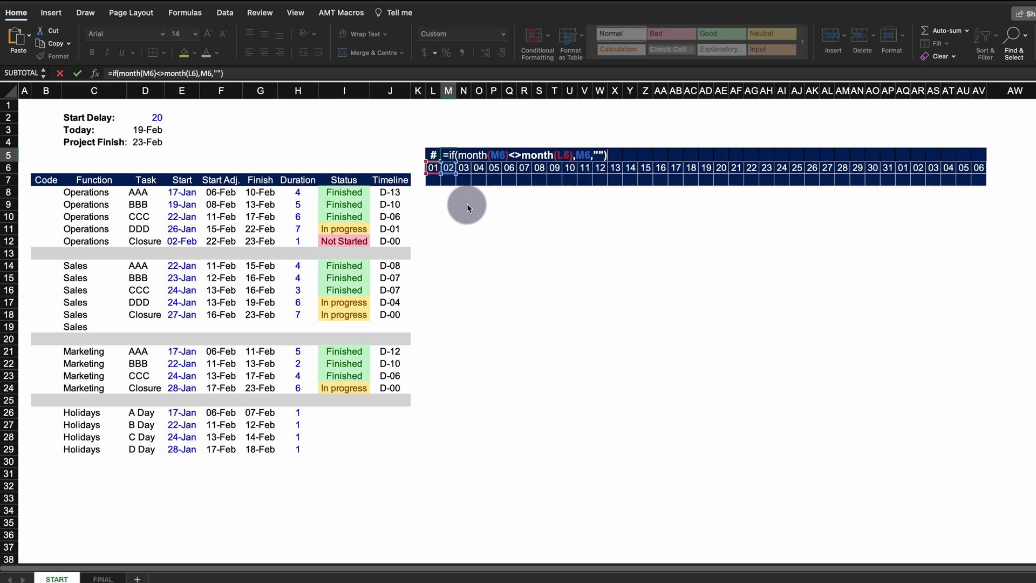
pyautogui.hotkey('ctrl', 'Return')
pyautogui.moveTo(456, 161); pyautogui.dragTo(984, 156)
# Apply the custom month number format m to L5:AV5
pyautogui.moveTo(437, 157); pyautogui.dragTo(985, 155)
pyautogui.rightClick(985, 155)
pyautogui.click(849, 359)
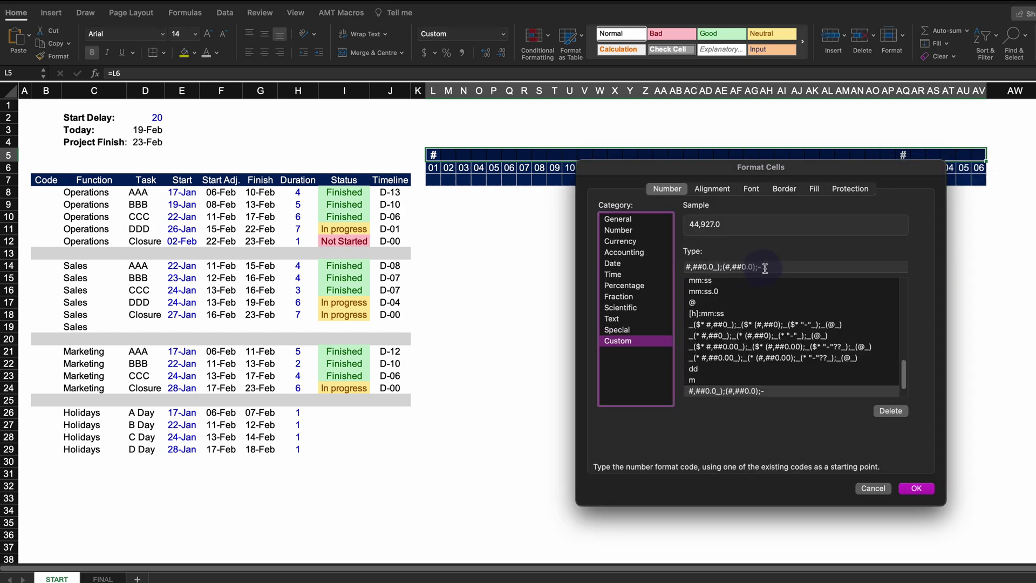
pyautogui.click(699, 264)
pyautogui.press('BackSpace')
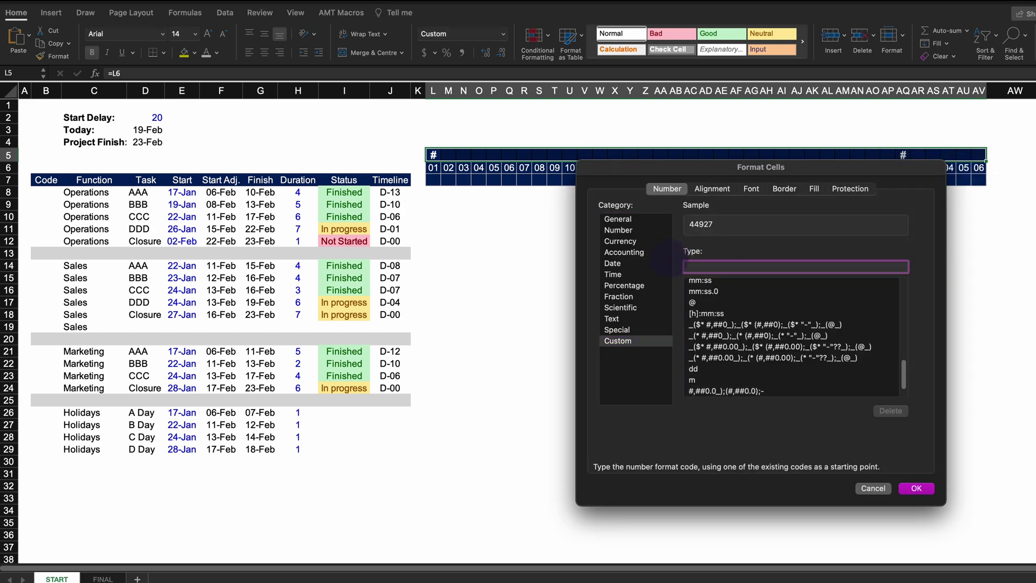
pyautogui.write('m')
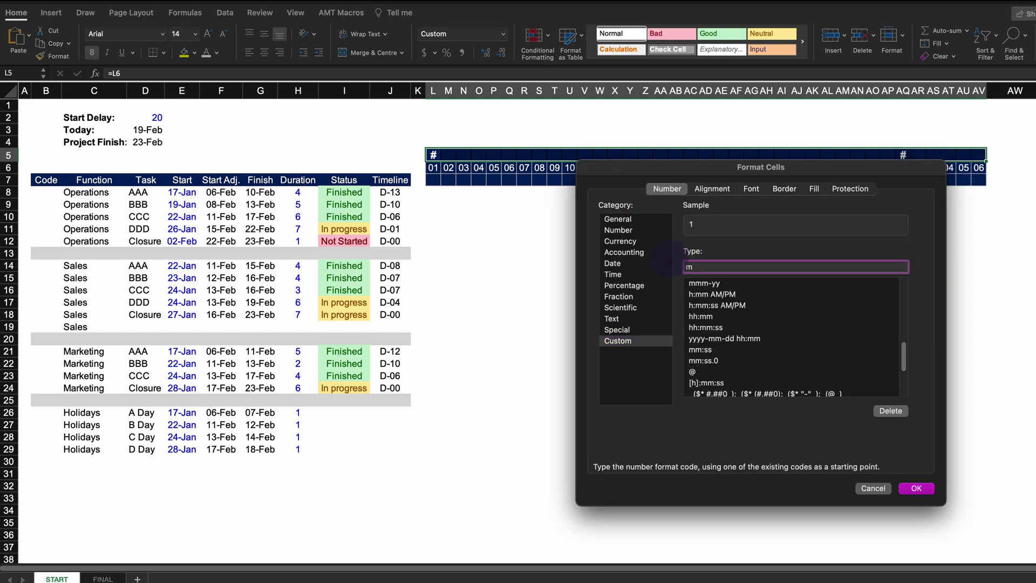
pyautogui.click(924, 488)
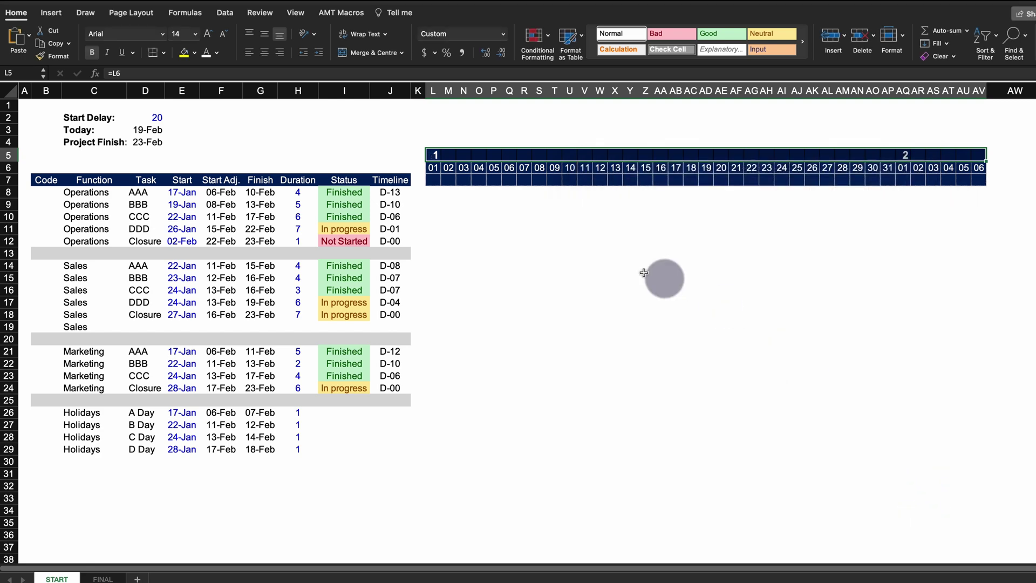
pyautogui.click(437, 157)
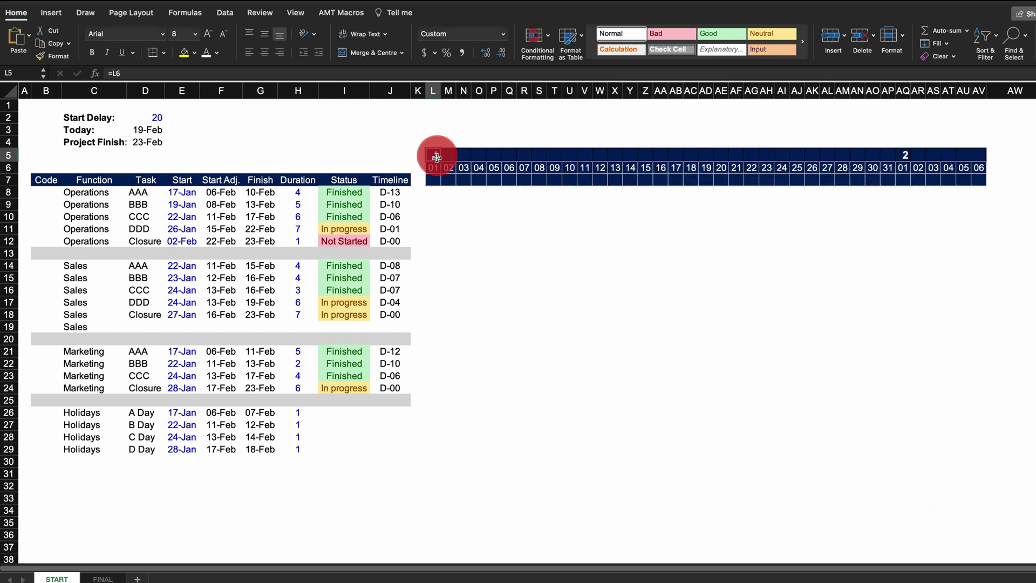
pyautogui.click(906, 155)
pyautogui.click(857, 141)
pyautogui.click(903, 91)
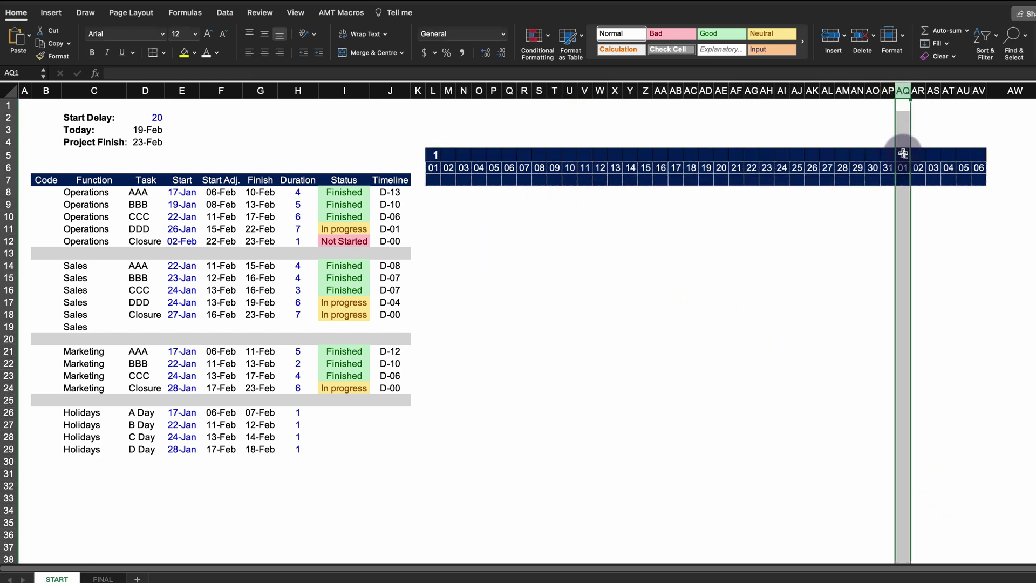
pyautogui.click(903, 153)
# Enter =IF(L6>$D$4,"",L6-$D$4) in L7 to count the days from each date to the project finish
pyautogui.click(433, 180)
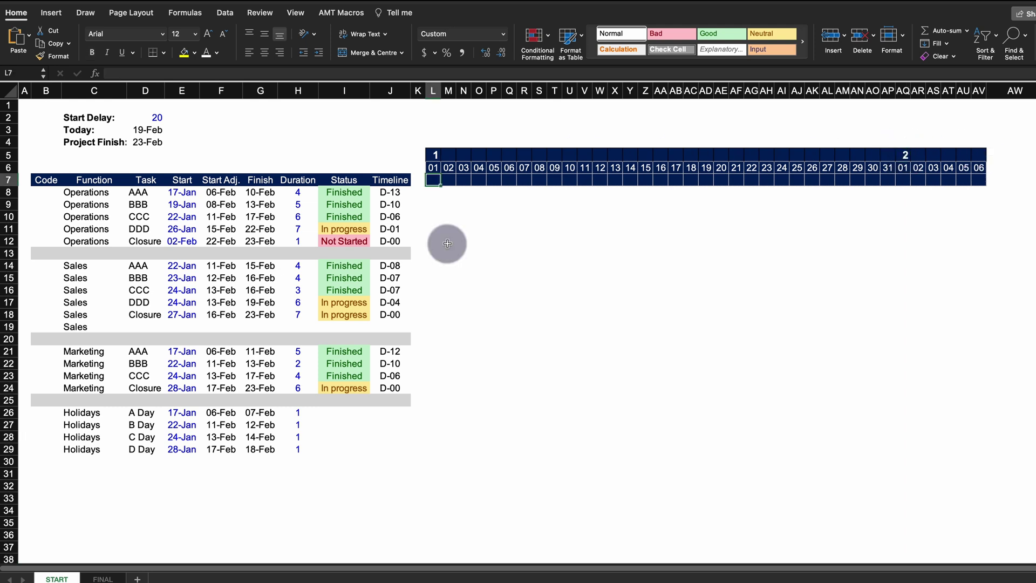
pyautogui.write('=if(')
pyautogui.press('Up')
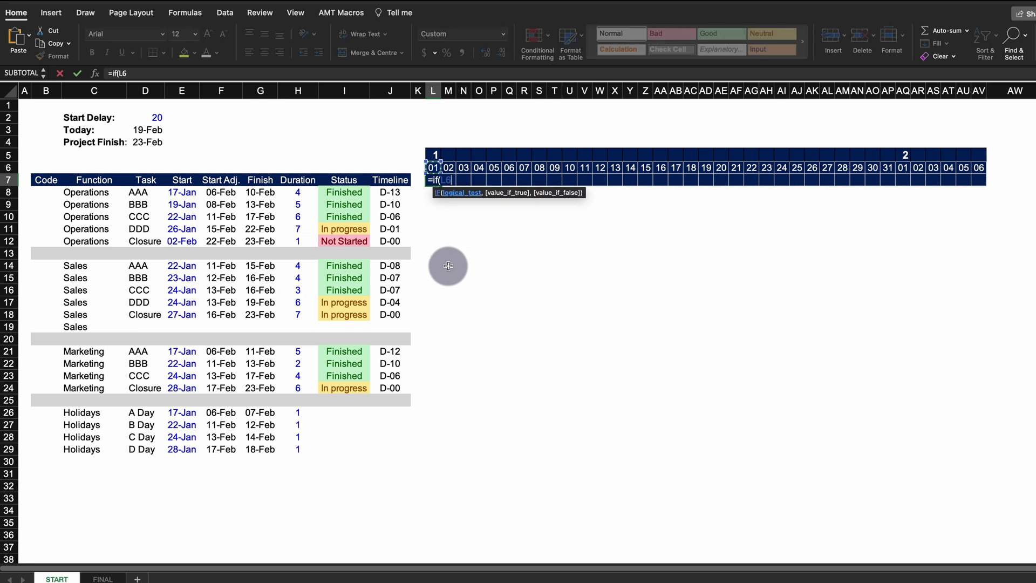
pyautogui.write('>')
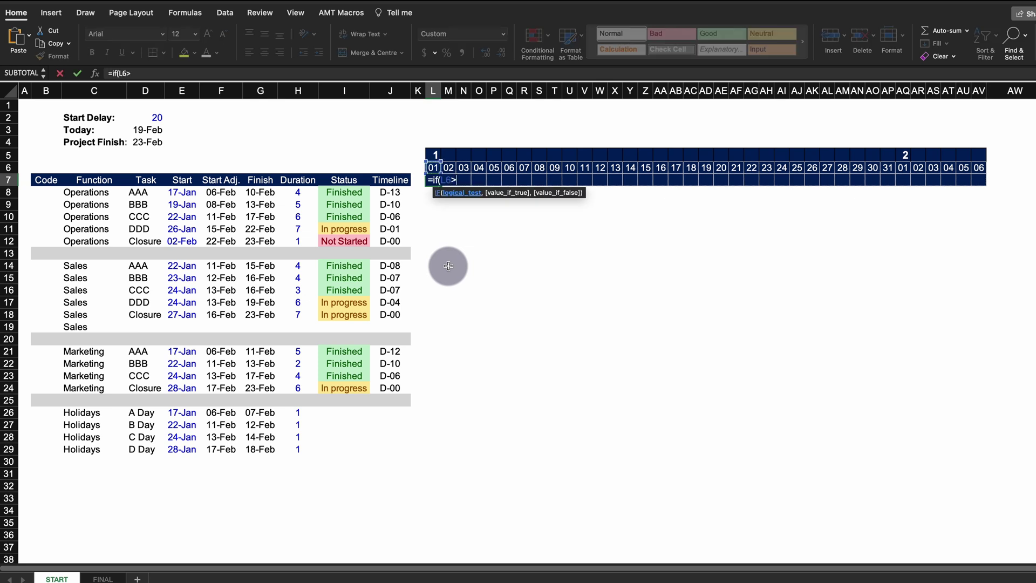
pyautogui.click(151, 143)
pyautogui.press('F4')
pyautogui.write(',"",')
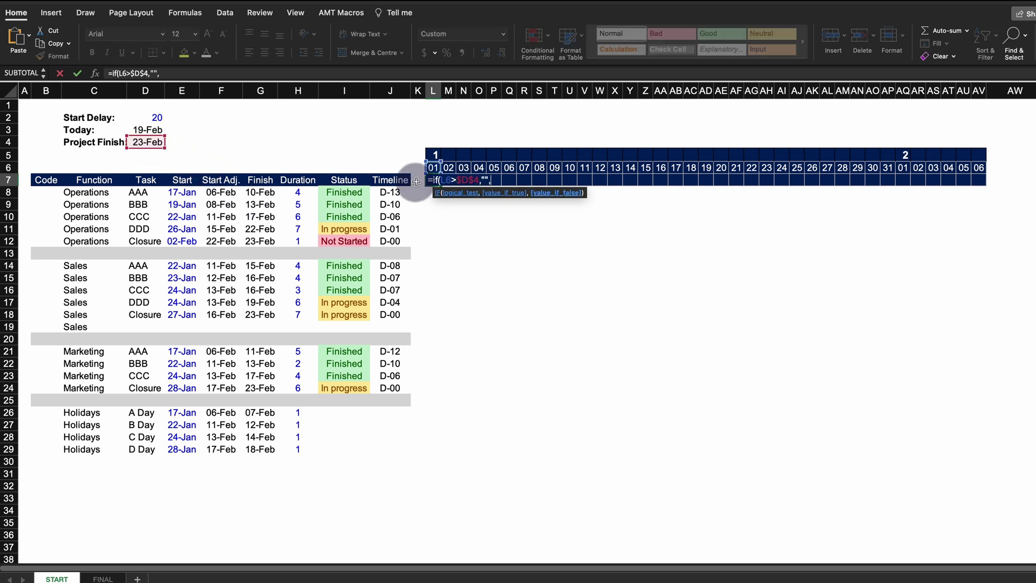
pyautogui.click(433, 169)
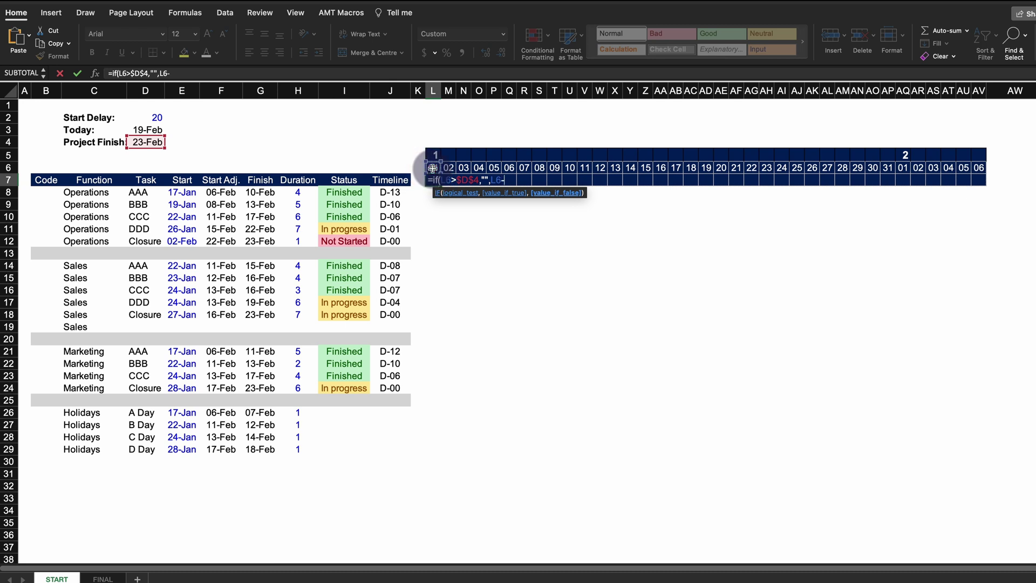
pyautogui.write('-')
pyautogui.click(154, 142)
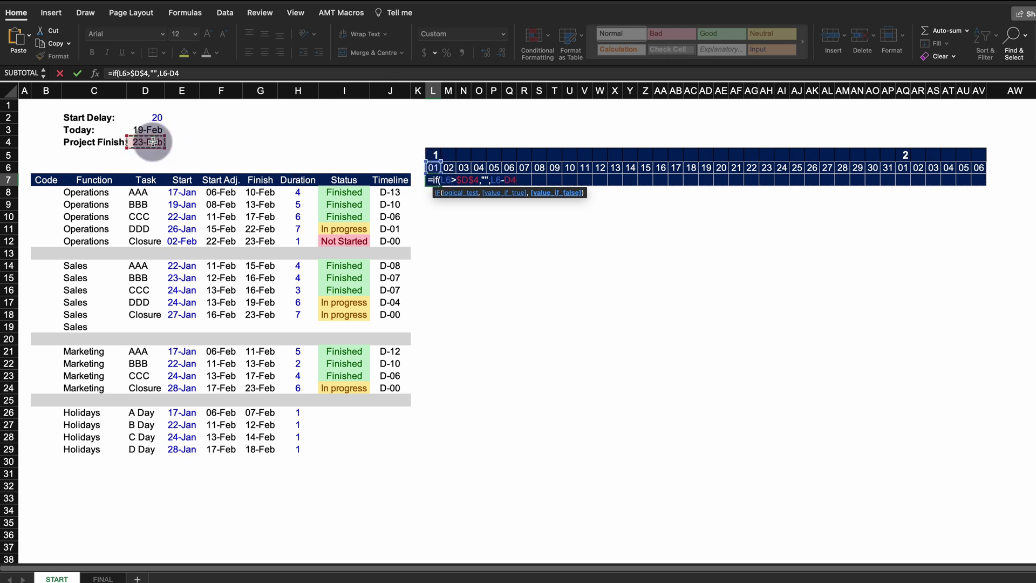
pyautogui.hotkey('ctrl', 'Return')
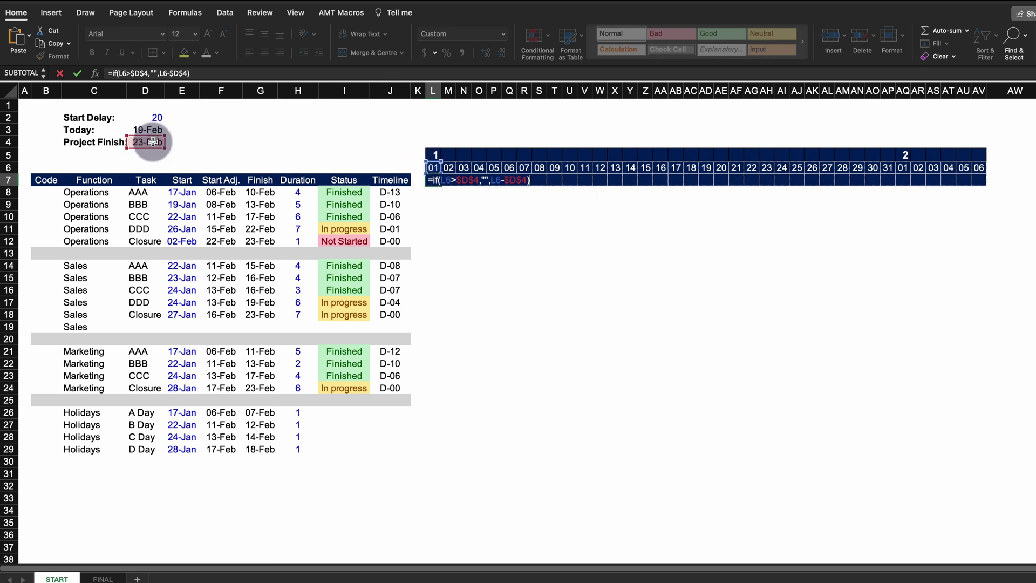
# Set L7 to the General number format and fill its countdown formula across row 7 to AV7
pyautogui.hotkey('ctrl', '1')
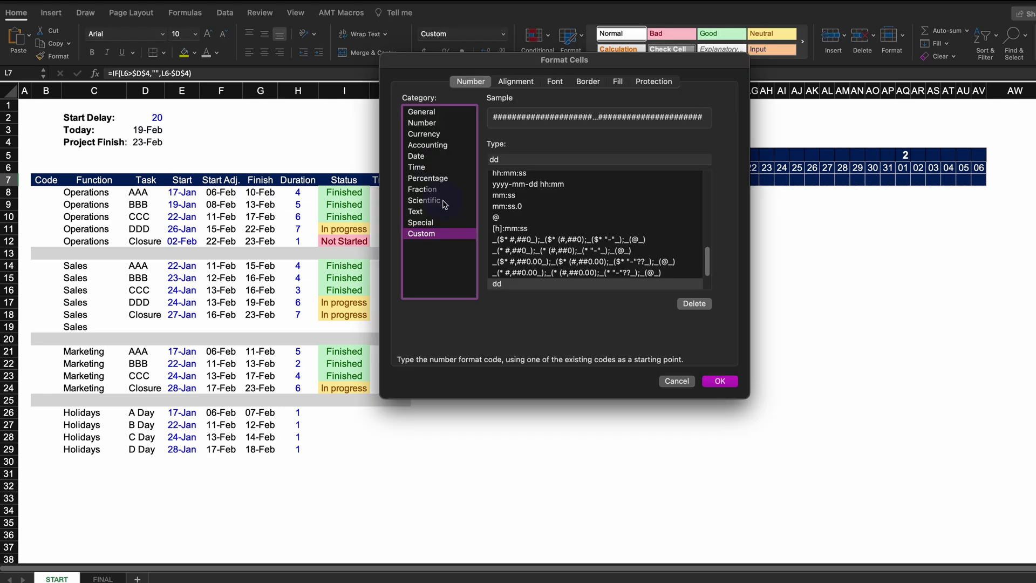
pyautogui.click(427, 112)
pyautogui.click(722, 382)
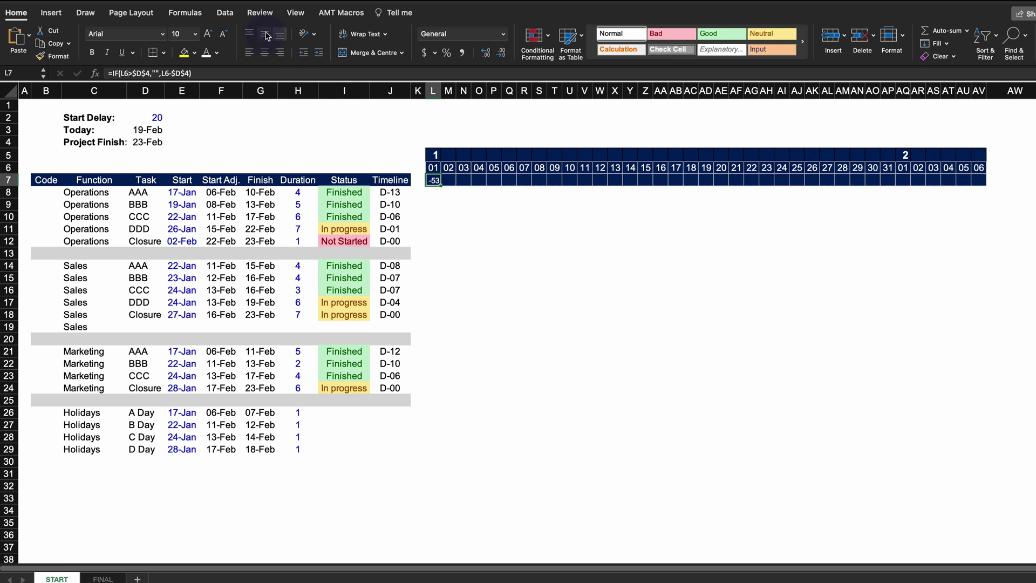
pyautogui.moveTo(436, 181); pyautogui.dragTo(979, 181)
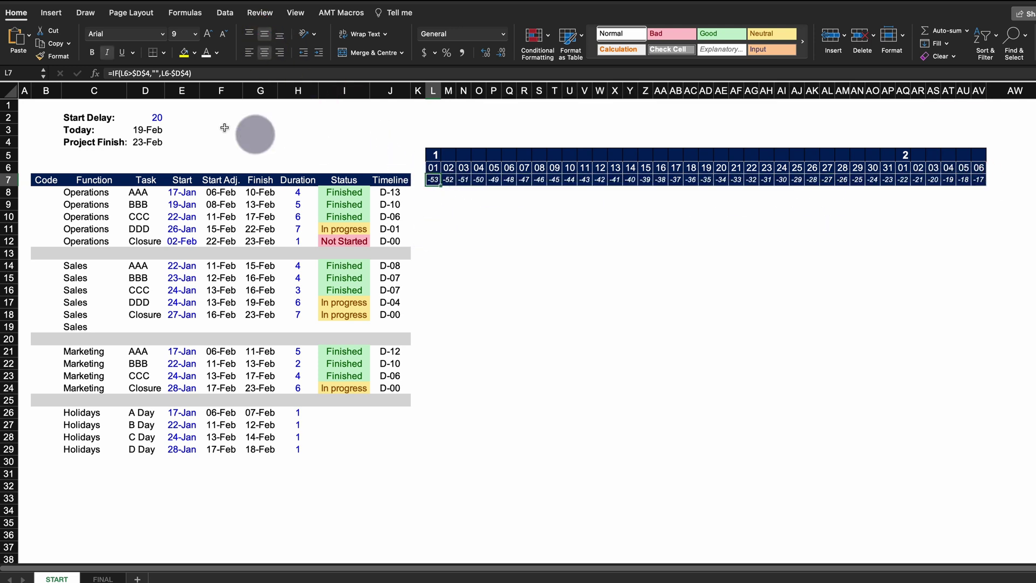
# Set the Start Delay in D2 to 0 to test the countdown row
pyautogui.click(142, 116)
pyautogui.write('0')
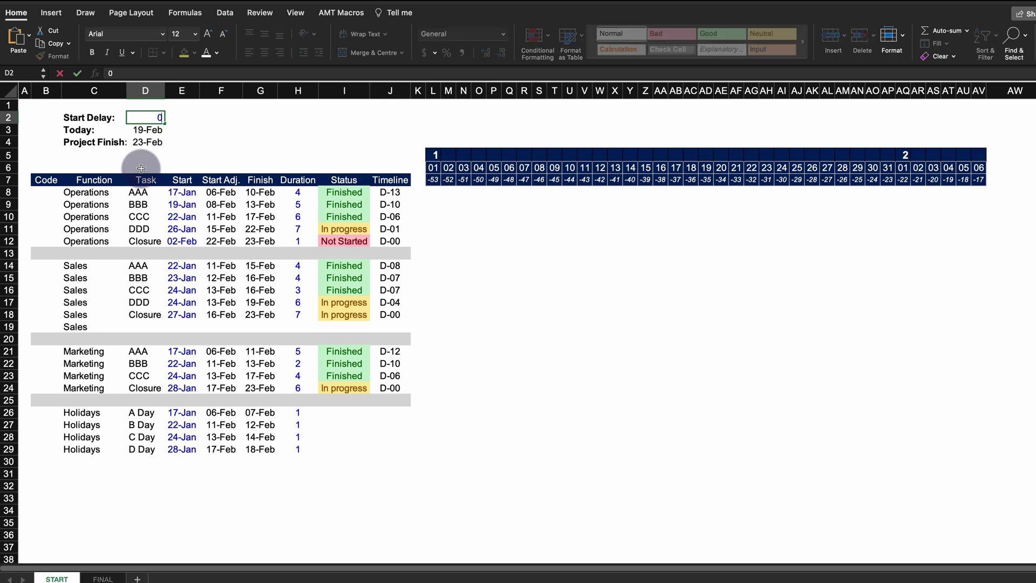
pyautogui.press('Return')
pyautogui.click(944, 180)
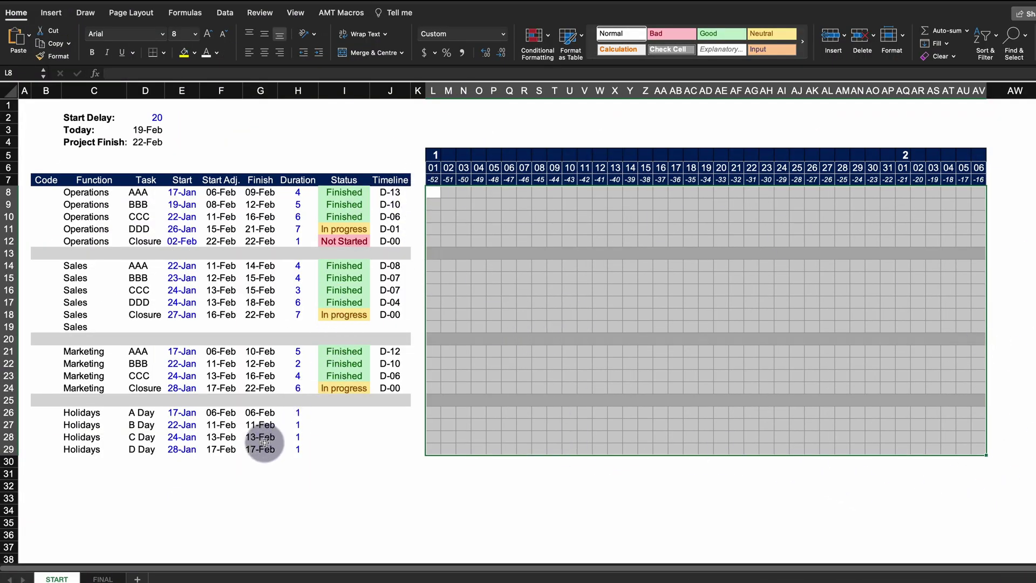
# Create a Classic conditional formatting rule for L8:AV29 that uses a formula to determine which cells to format
pyautogui.click(546, 43)
pyautogui.click(567, 138)
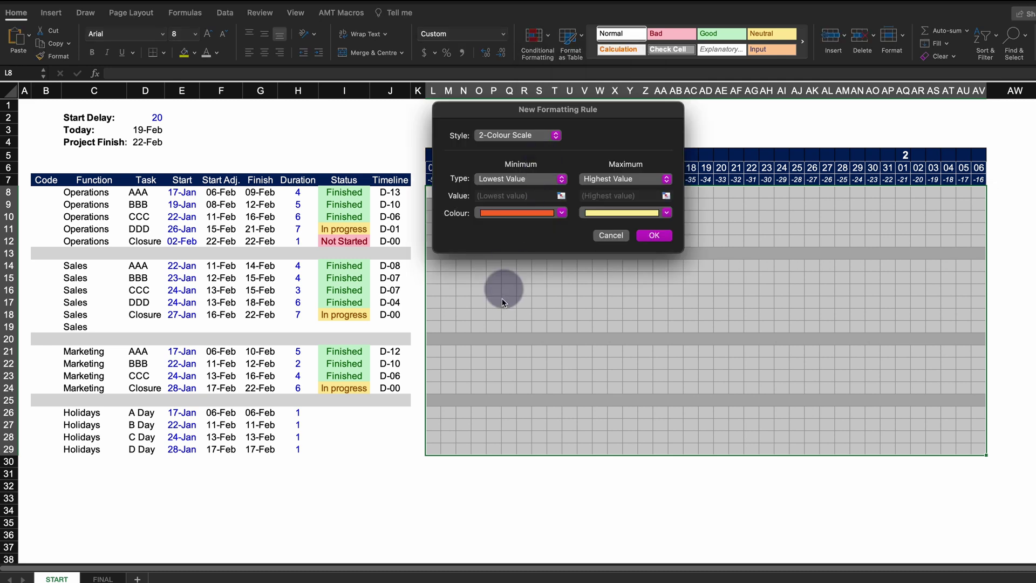
pyautogui.click(515, 136)
pyautogui.click(494, 188)
pyautogui.click(488, 166)
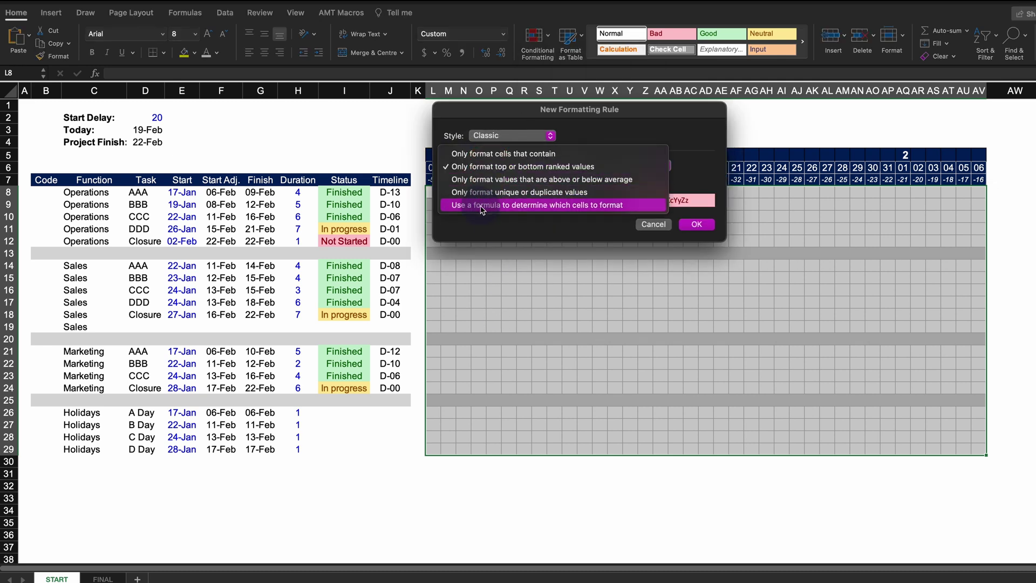
pyautogui.click(482, 209)
pyautogui.click(469, 181)
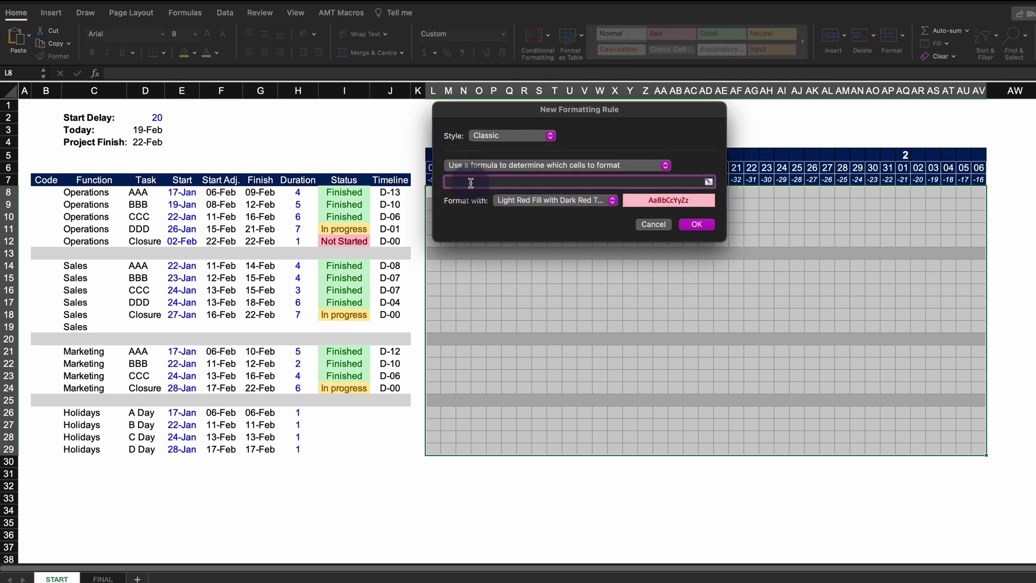
# Enter the rule formula =AND(L$6>=$F8,L$6<=$G8) to match calendar dates between each task's adjusted start and finish
pyautogui.write('=and(')
pyautogui.moveTo(479, 114); pyautogui.dragTo(485, 316)
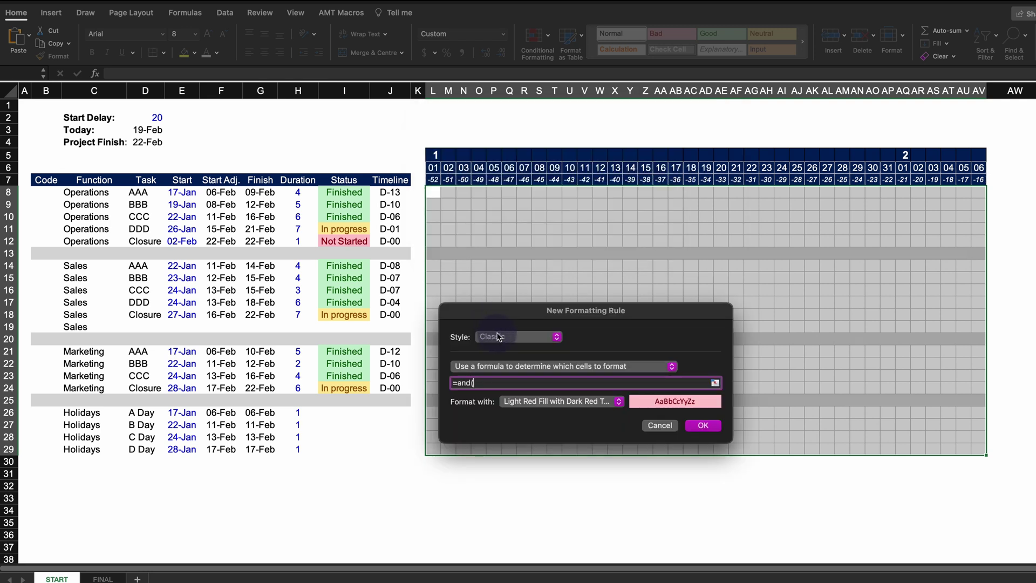
pyautogui.click(434, 168)
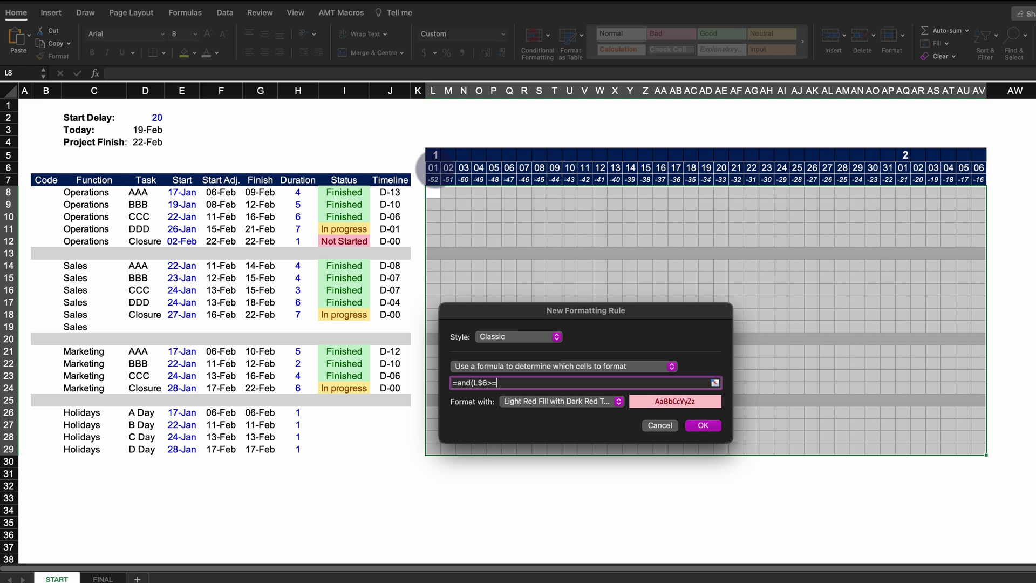
pyautogui.write('>=')
pyautogui.click(228, 193)
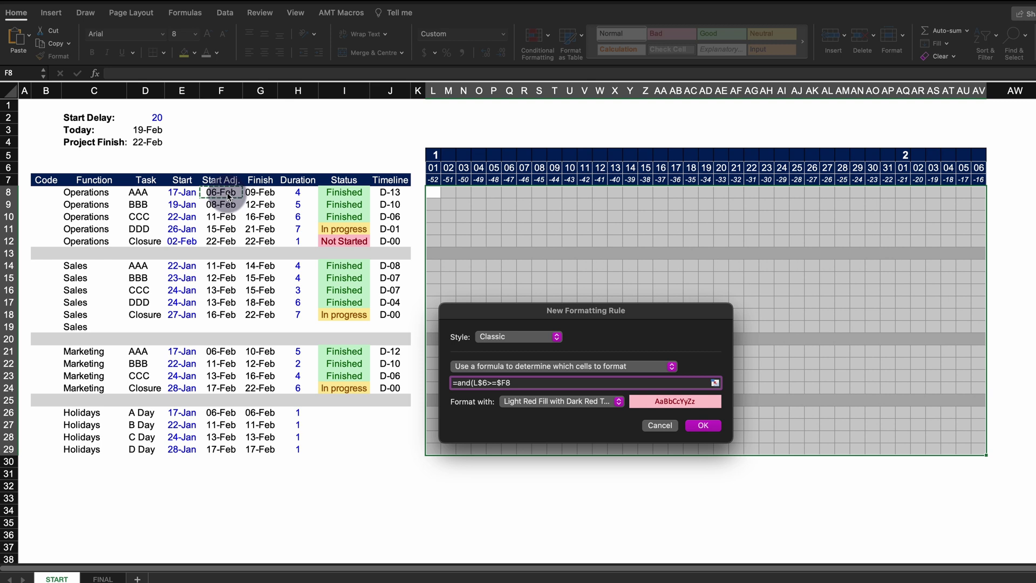
pyautogui.write(',')
pyautogui.click(435, 168)
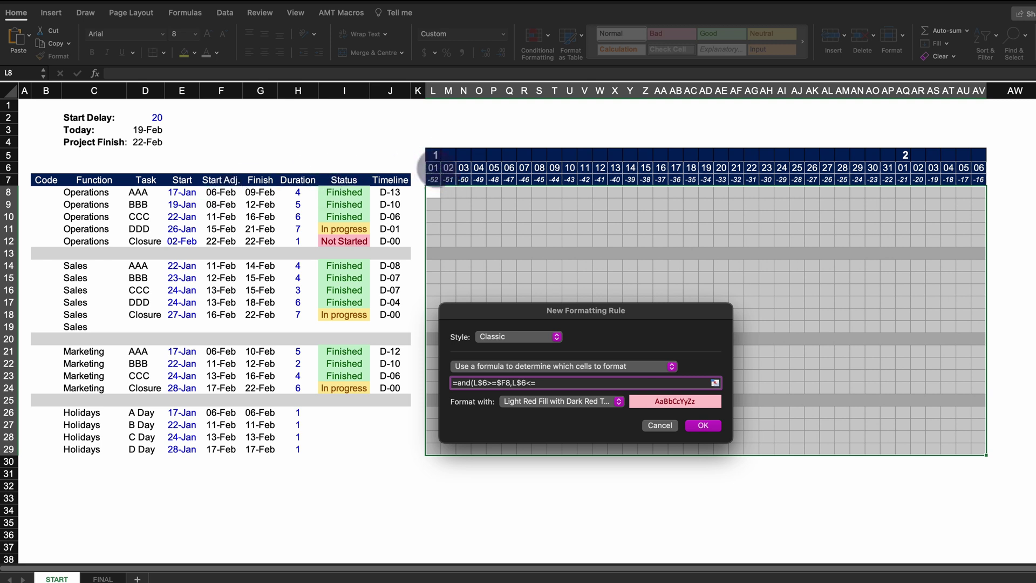
pyautogui.write('<=')
pyautogui.click(258, 192)
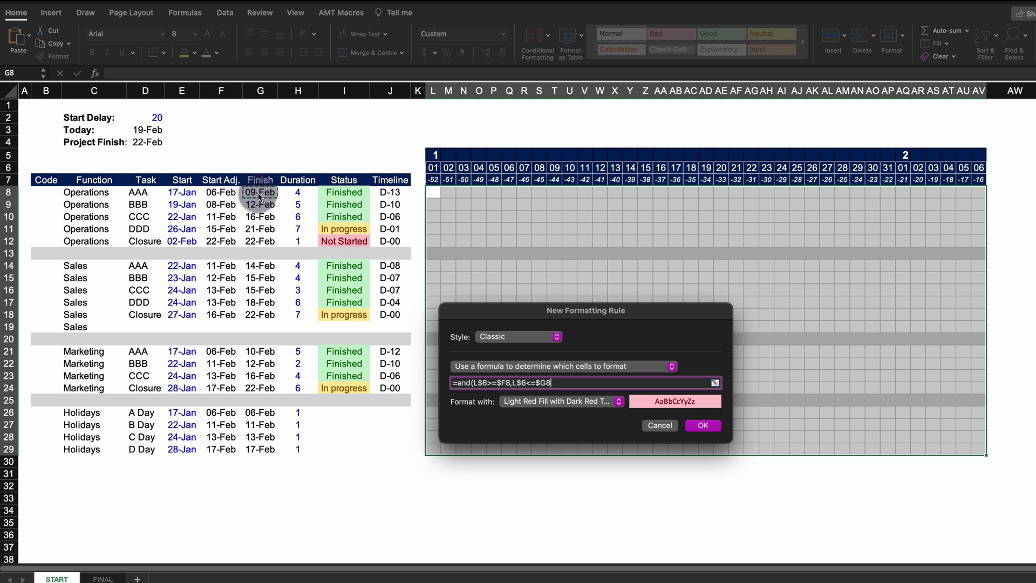
# Give the rule a customised format with the recently used purple as background fill
pyautogui.click(561, 401)
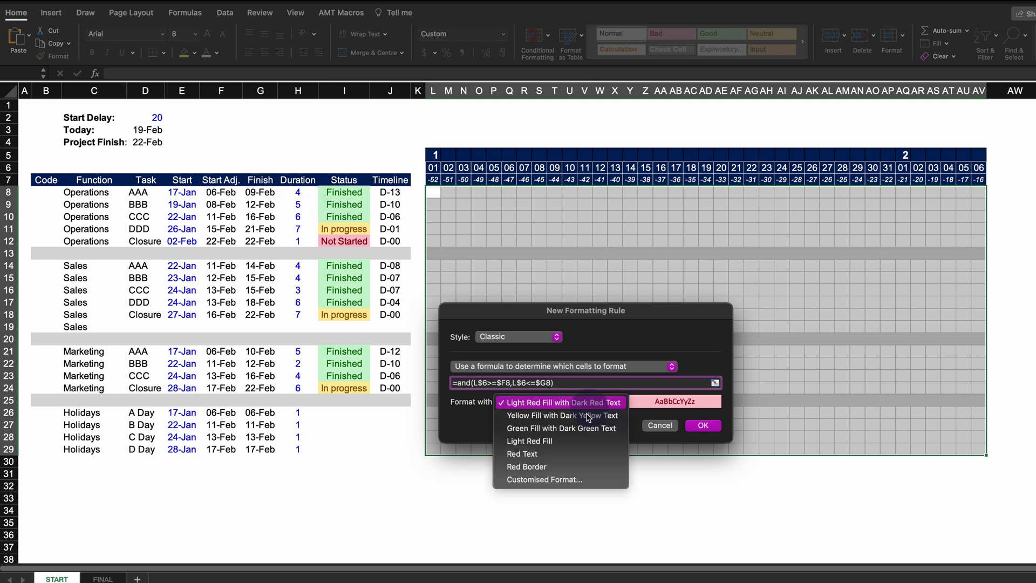
pyautogui.click(550, 475)
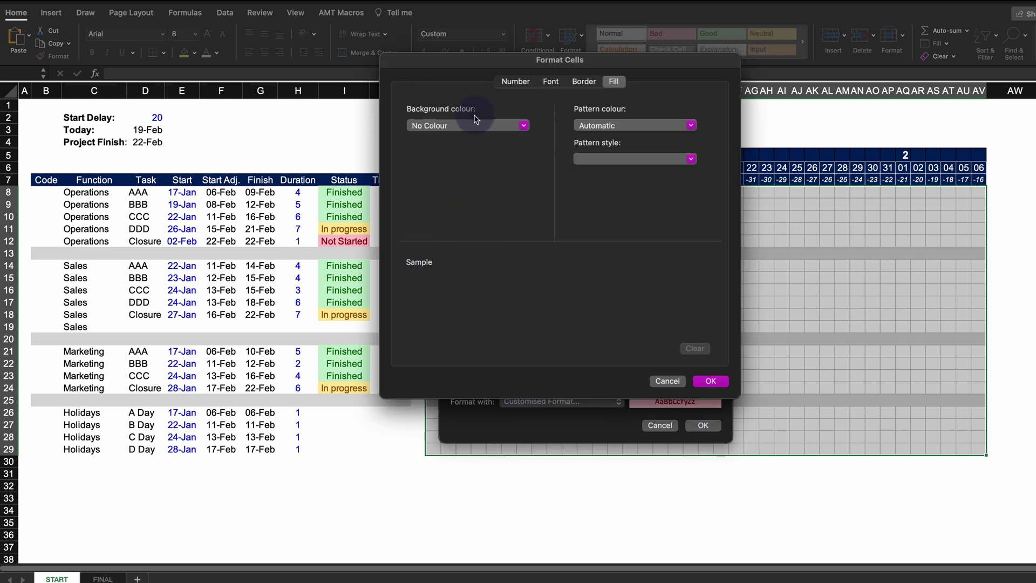
pyautogui.click(469, 125)
pyautogui.click(419, 287)
pyautogui.click(711, 381)
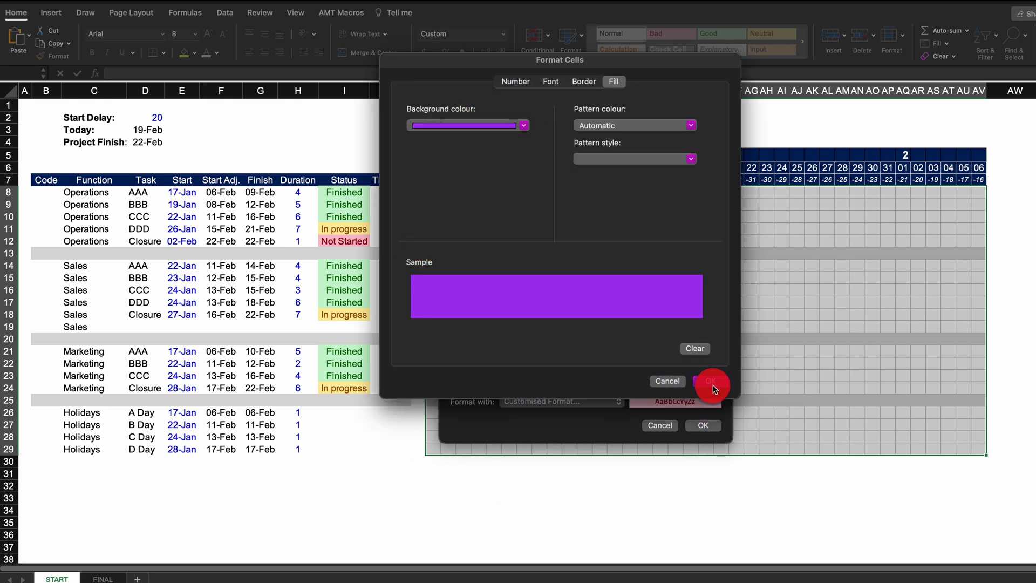
# Set the Start Delay in D2 to -5 to test how the Gantt bars shift in the calendar
pyautogui.press('Return')
pyautogui.press('Return')
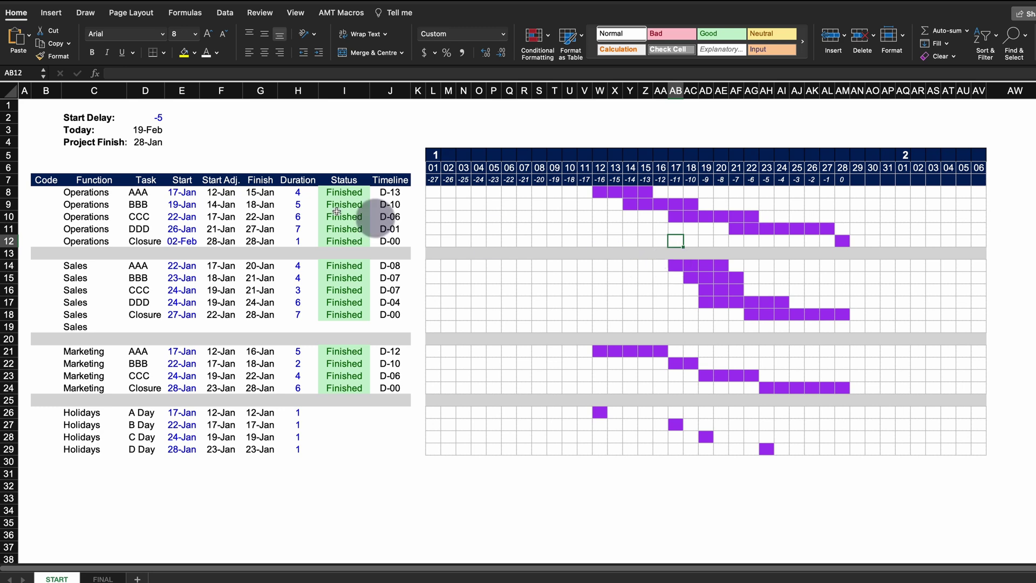
pyautogui.moveTo(115, 192); pyautogui.dragTo(543, 454)
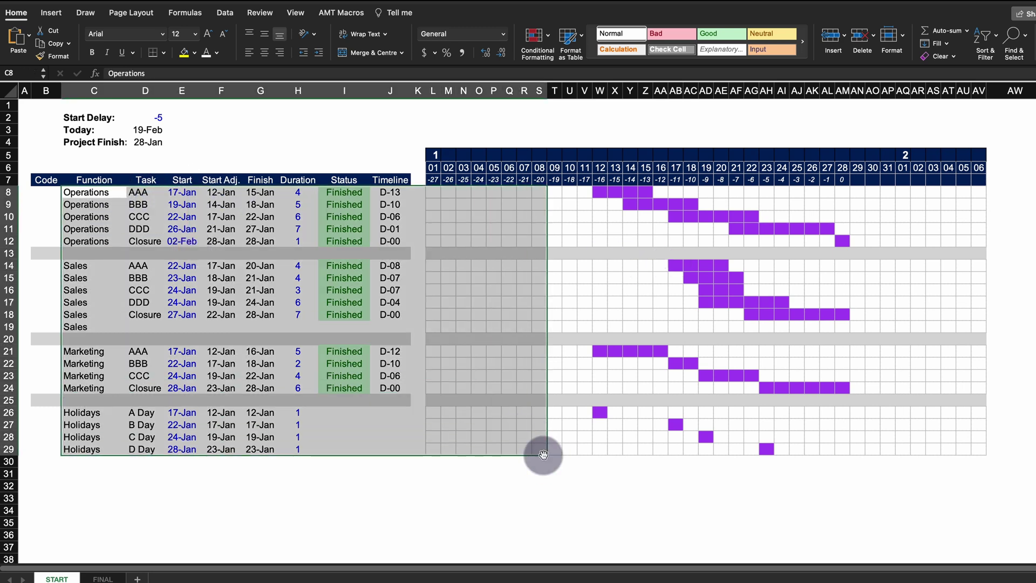
pyautogui.moveTo(600, 192); pyautogui.dragTo(949, 244)
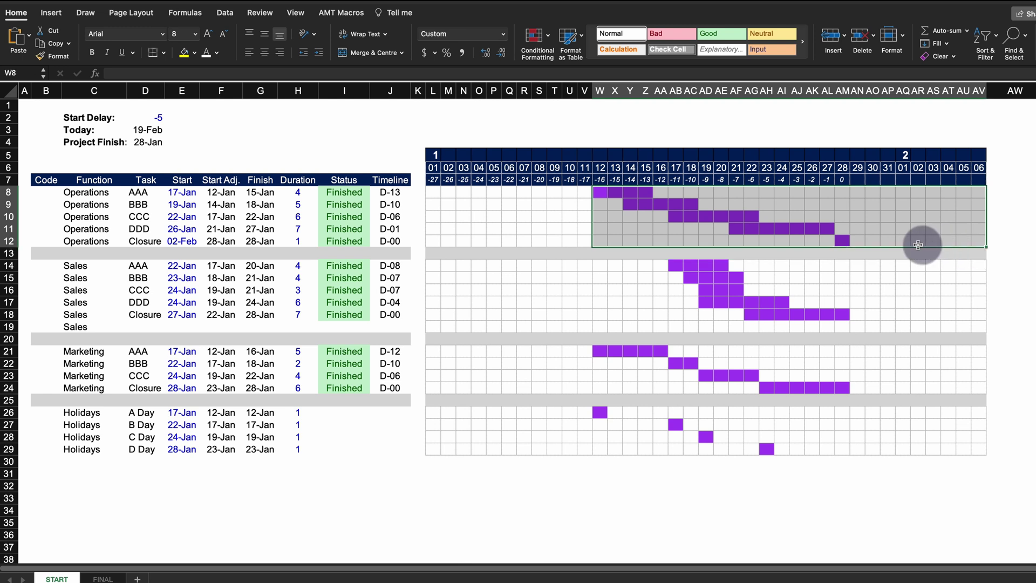
# Fill the Code column with 1 for Operations, 2 for Sales and Marketing, and 3 for Holidays
pyautogui.click(42, 180)
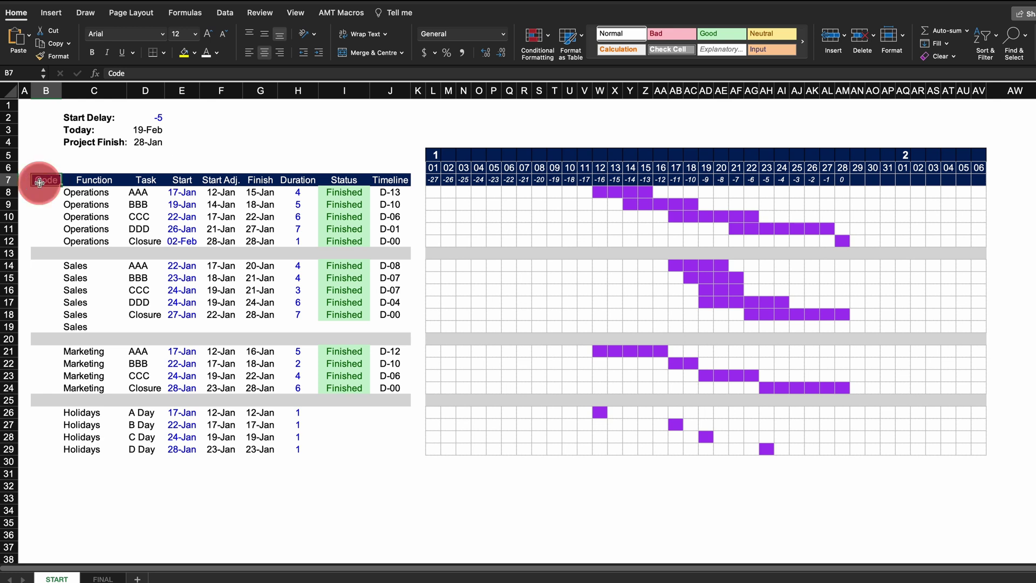
pyautogui.moveTo(46, 193); pyautogui.dragTo(44, 241)
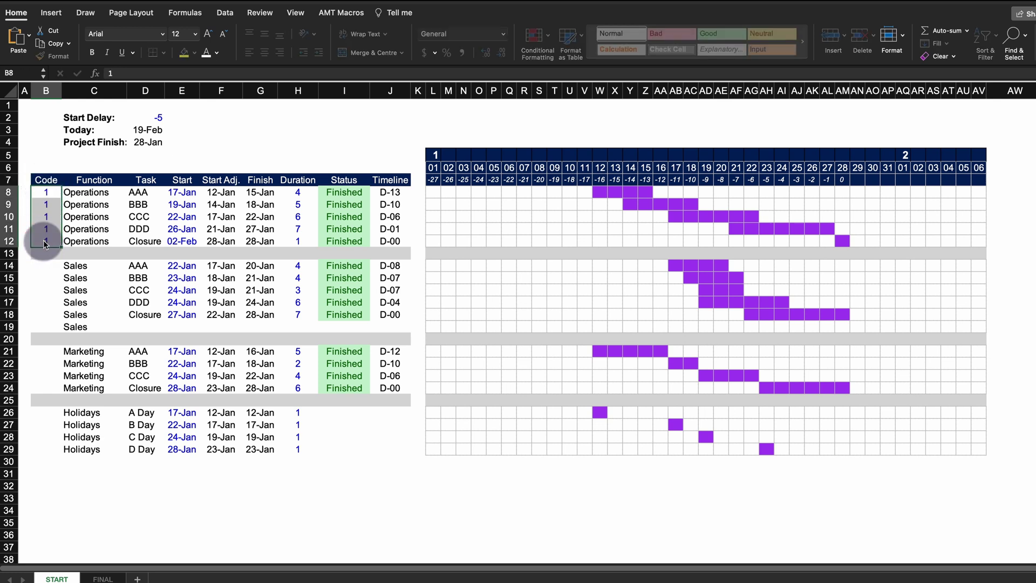
pyautogui.hotkey('ctrl', 'Return')
pyautogui.moveTo(45, 265); pyautogui.dragTo(45, 323)
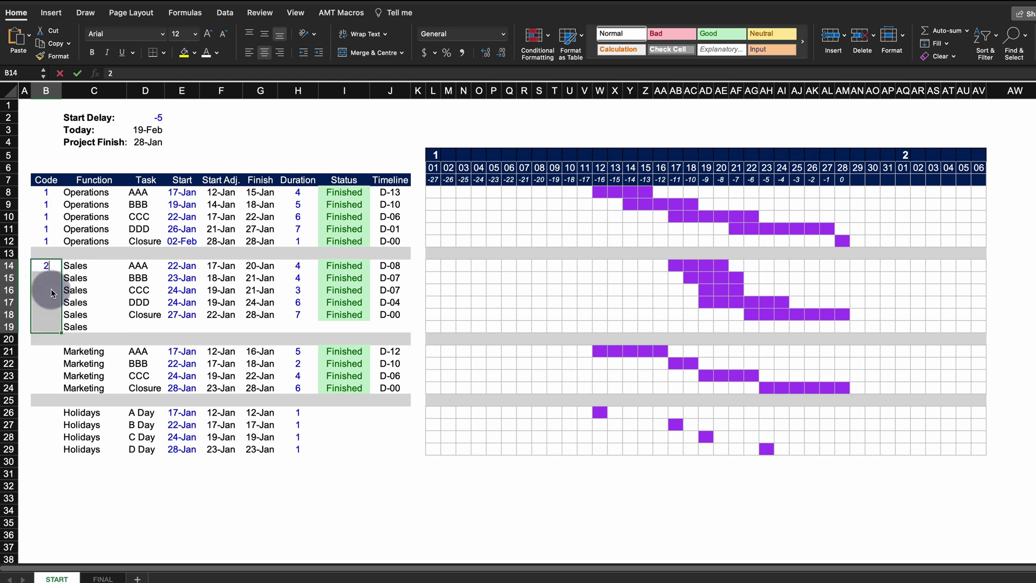
pyautogui.hotkey('ctrl', 'Return')
pyautogui.moveTo(47, 412); pyautogui.dragTo(47, 449)
pyautogui.hotkey('ctrl', 'Return')
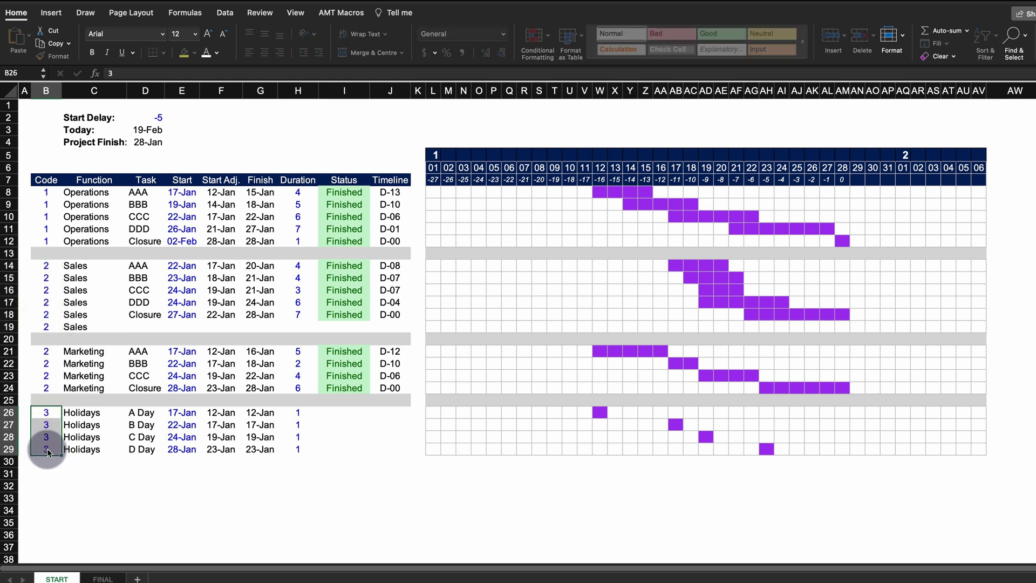
# Edit the purple rule on L8:AV29 to =AND(L$6>=$F8,L$6<=$G8,$B8=1) so it only formats rows with code 1
pyautogui.click(436, 193)
pyautogui.moveTo(436, 192); pyautogui.dragTo(979, 448)
pyautogui.click(548, 39)
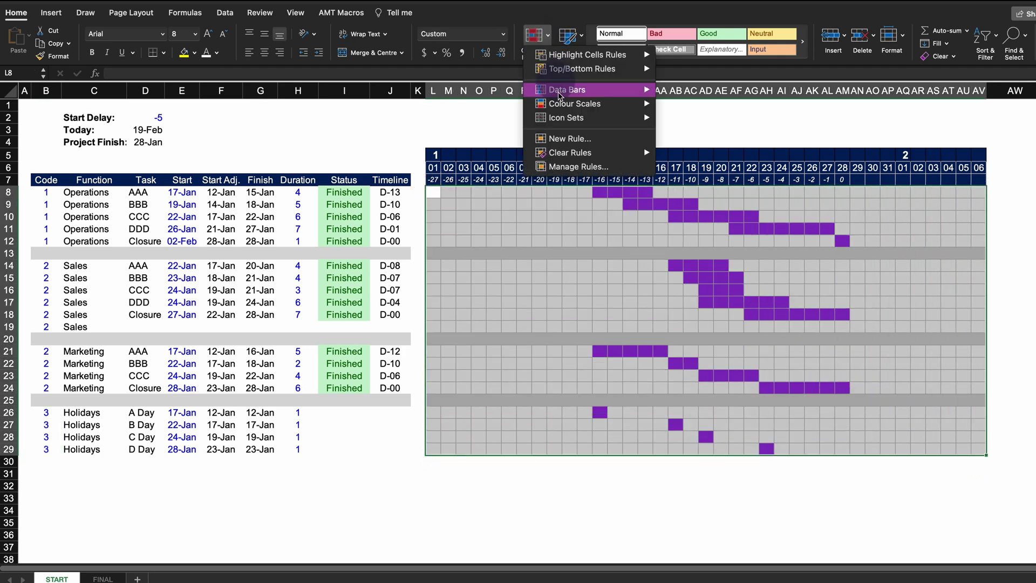
pyautogui.click(561, 172)
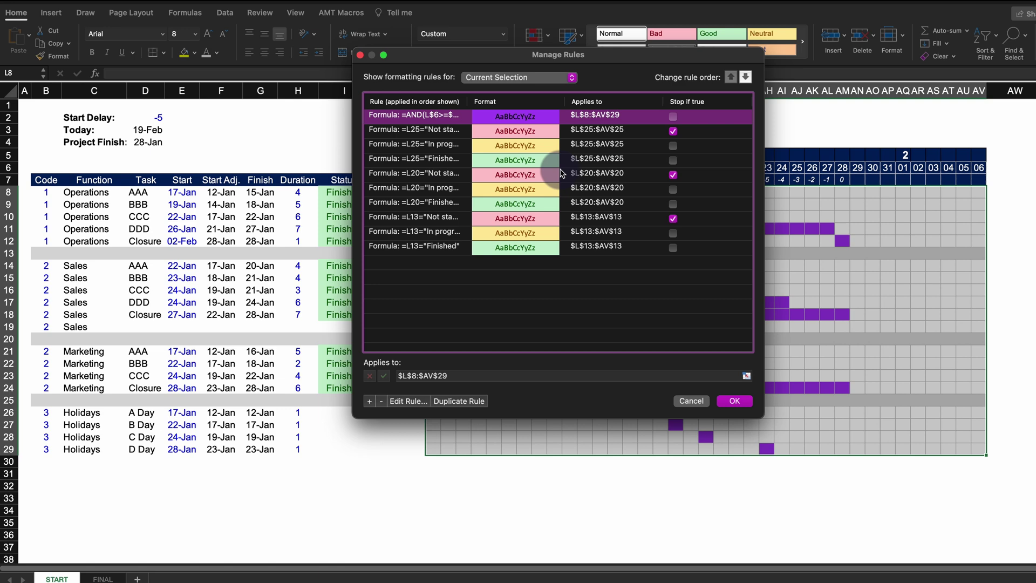
pyautogui.doubleClick(420, 116)
pyautogui.moveTo(418, 106); pyautogui.dragTo(509, 295)
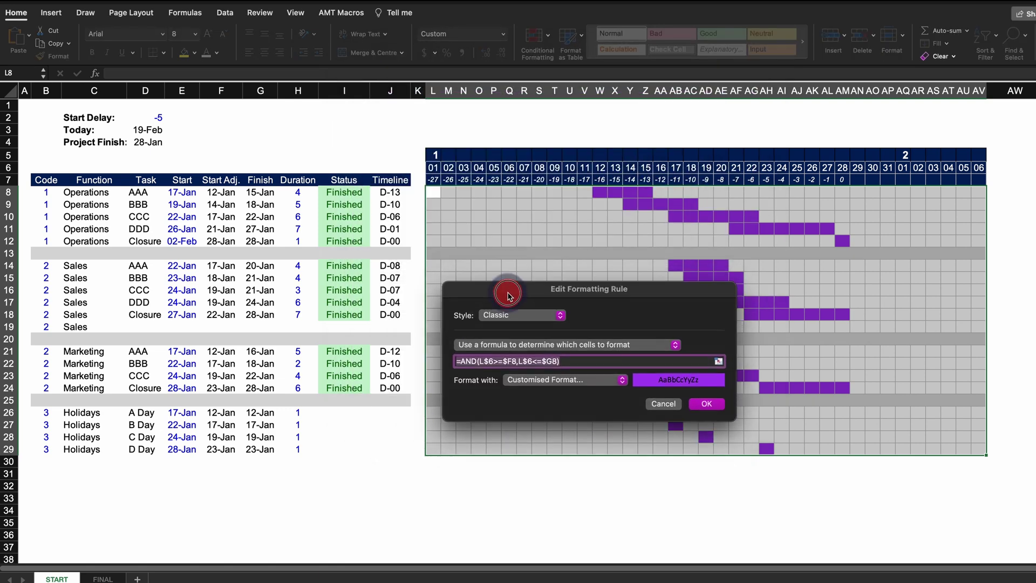
pyautogui.click(557, 361)
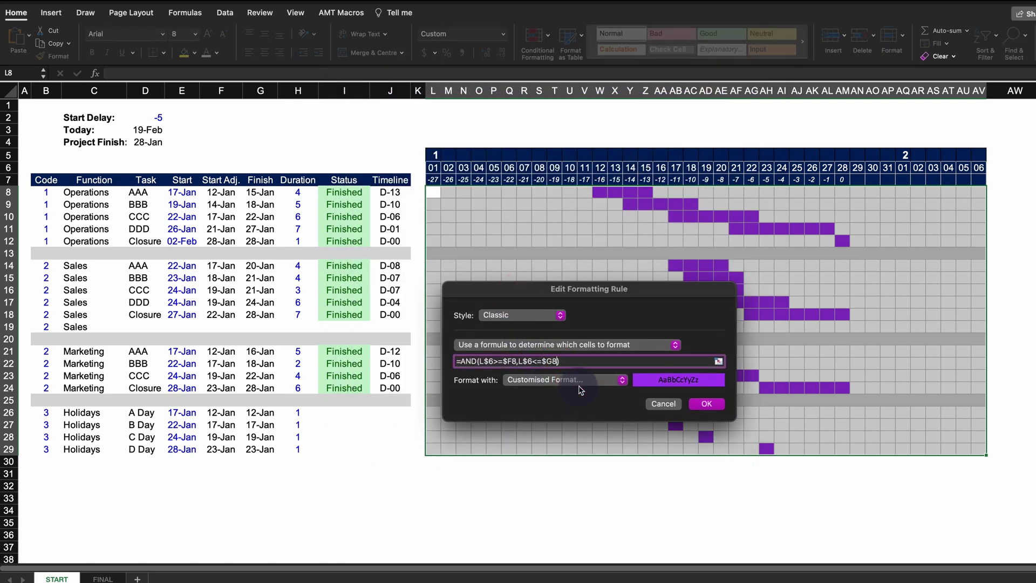
pyautogui.write(',')
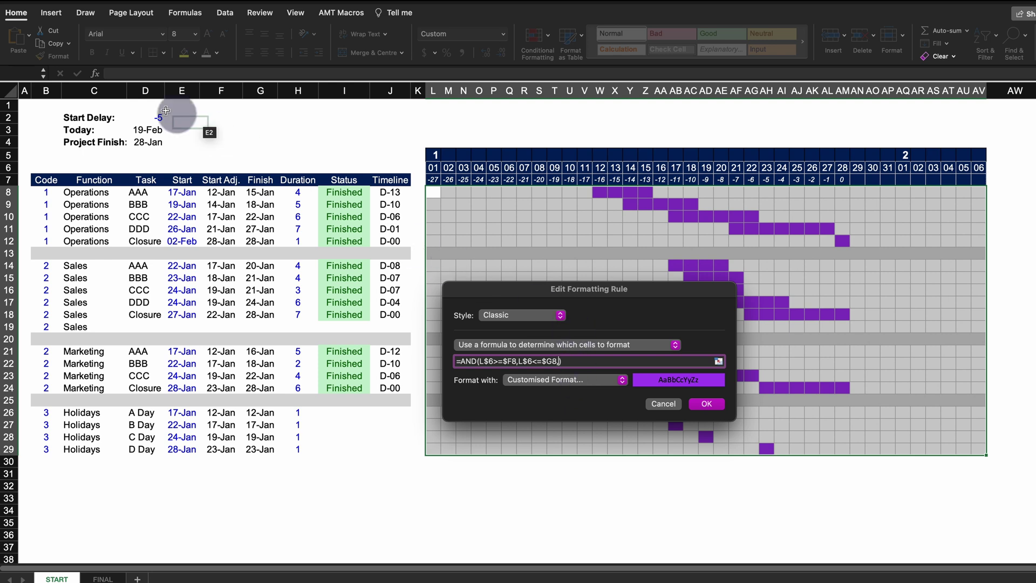
pyautogui.click(46, 192)
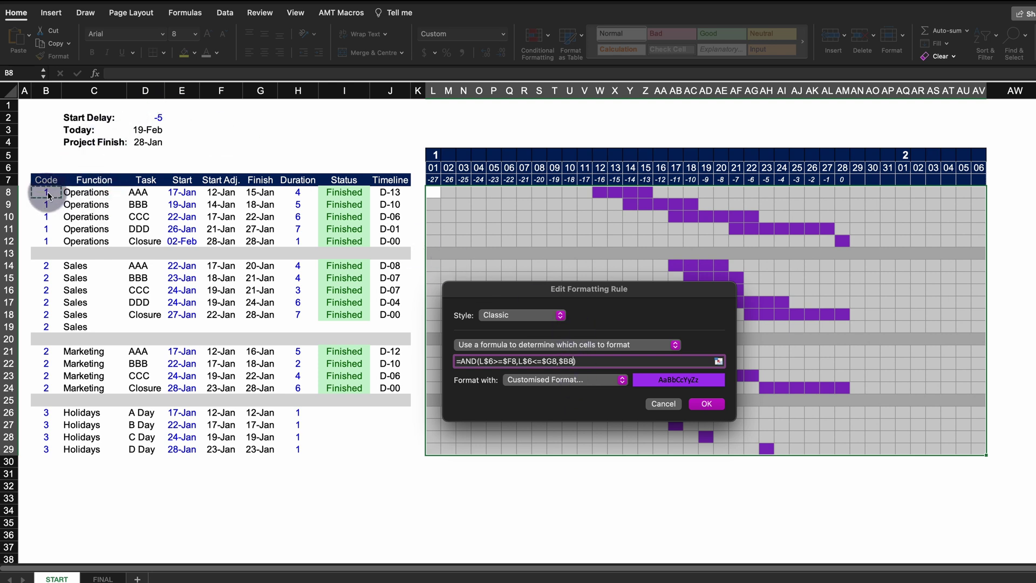
pyautogui.write('=1')
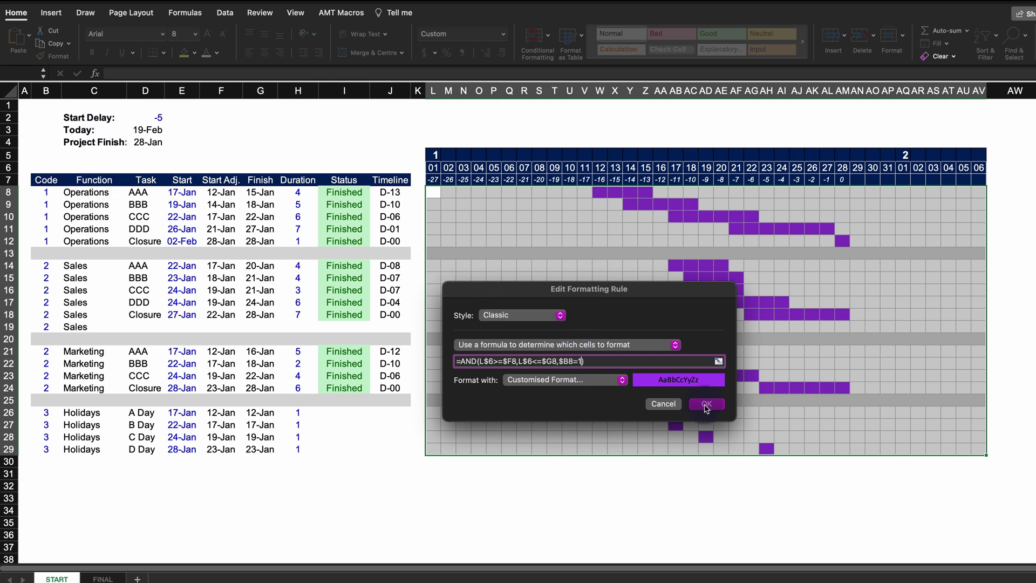
pyautogui.click(706, 403)
pyautogui.click(731, 412)
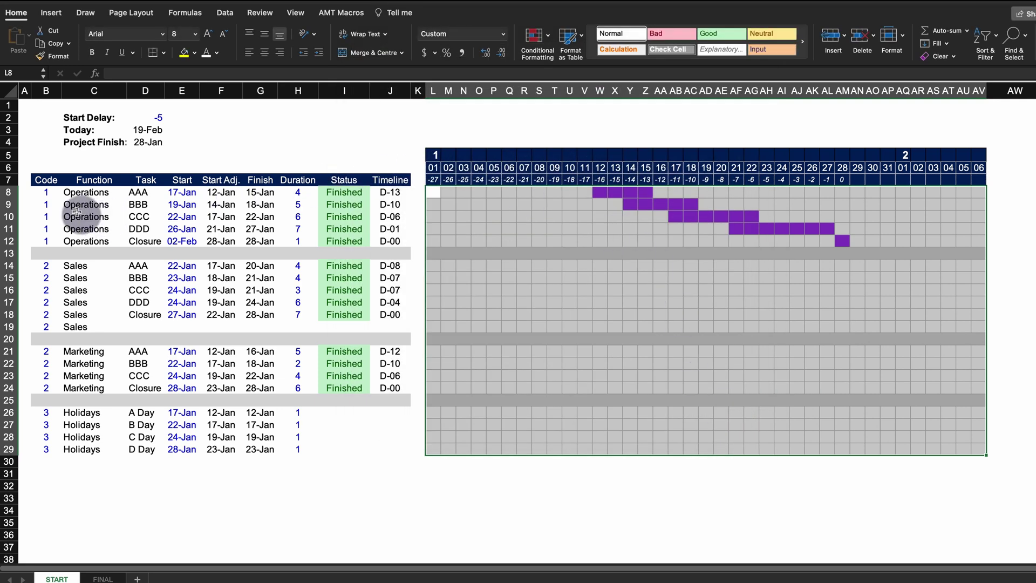
# Try code 1 on the Sales rows in B14:B19, and undo the change
pyautogui.click(43, 192)
pyautogui.moveTo(45, 267); pyautogui.dragTo(48, 323)
pyautogui.write('1')
pyautogui.hotkey('ctrl', 'Return')
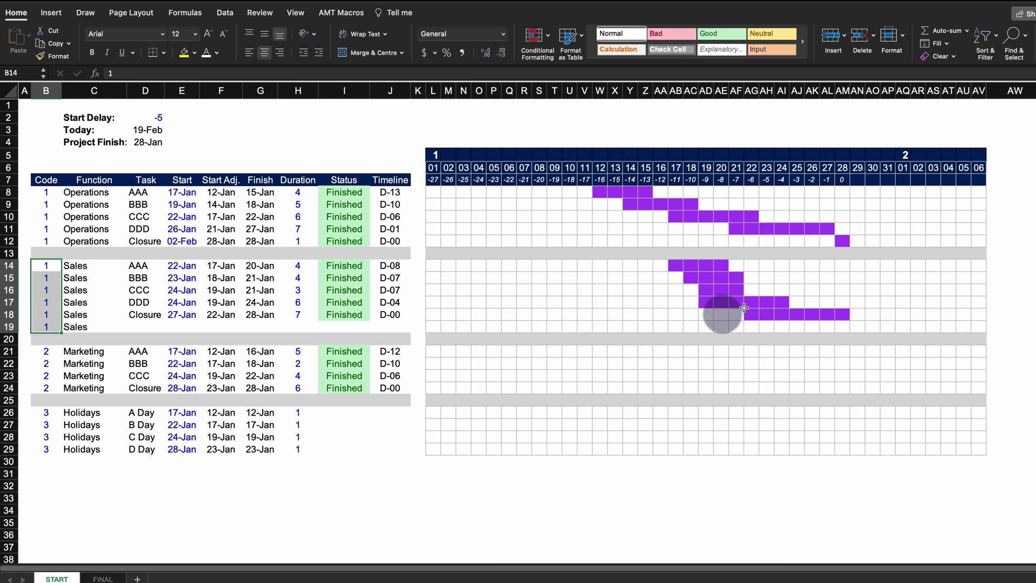
pyautogui.press('super+z')
pyautogui.click(569, 204)
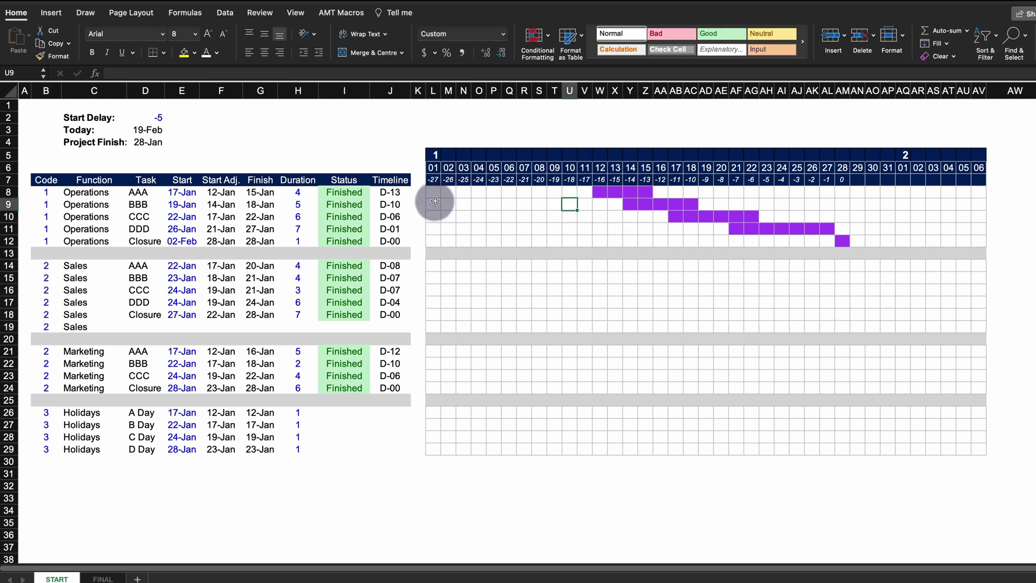
# Duplicate the purple rule on L8:AV29, changing the copy's condition to $B8=2 and its fill to blue
pyautogui.moveTo(434, 192); pyautogui.dragTo(979, 452)
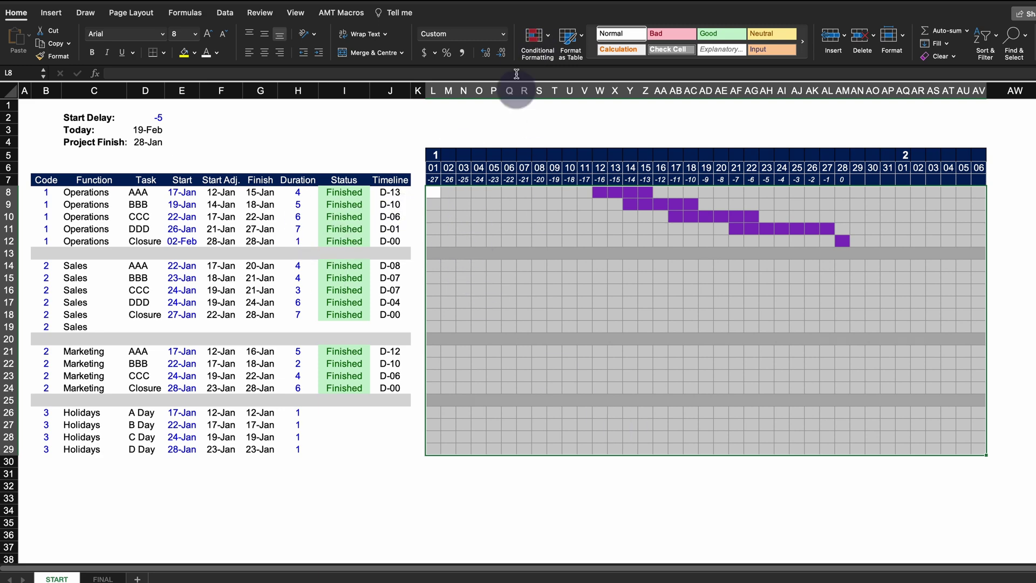
pyautogui.click(545, 41)
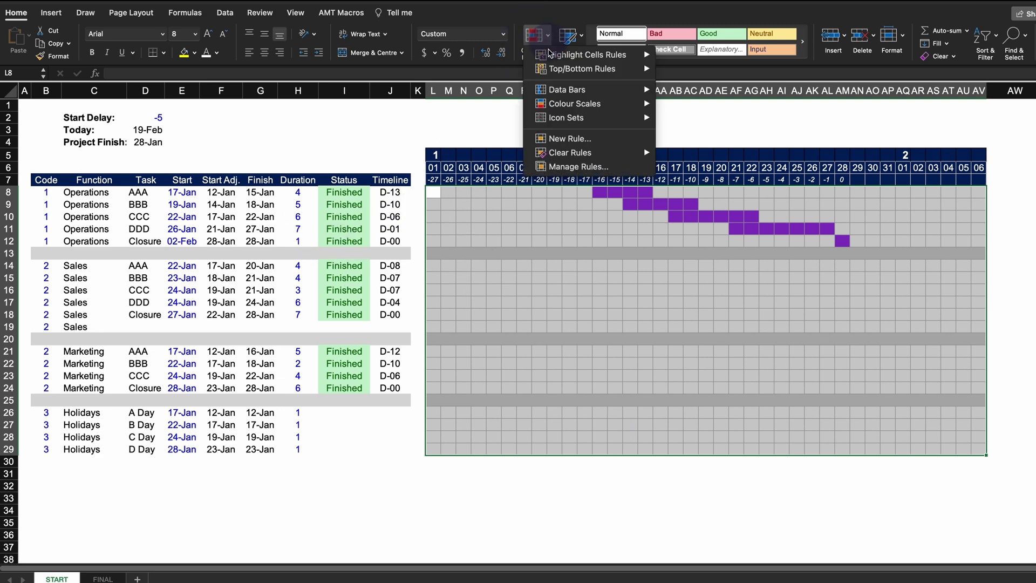
pyautogui.click(564, 164)
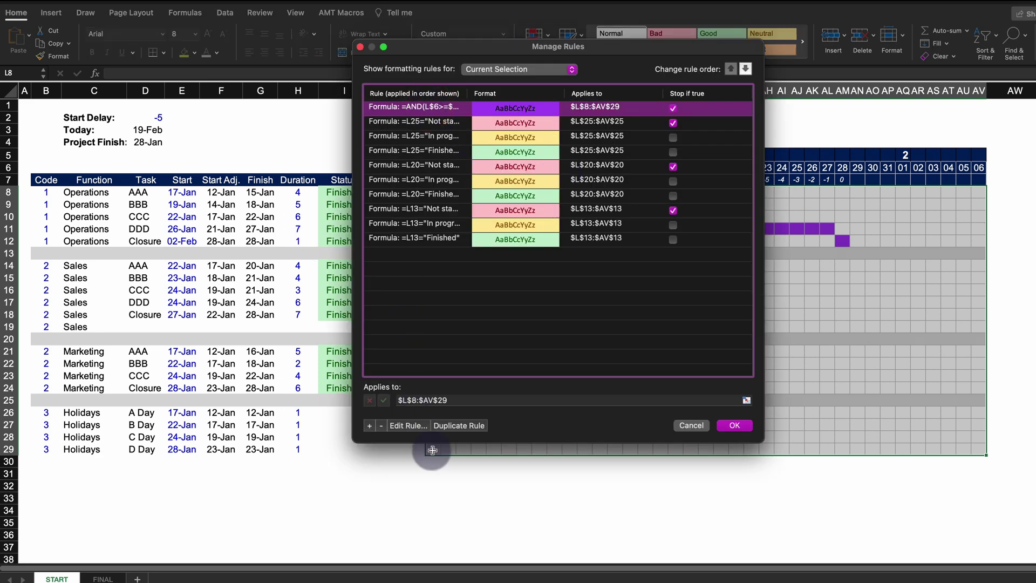
pyautogui.click(461, 425)
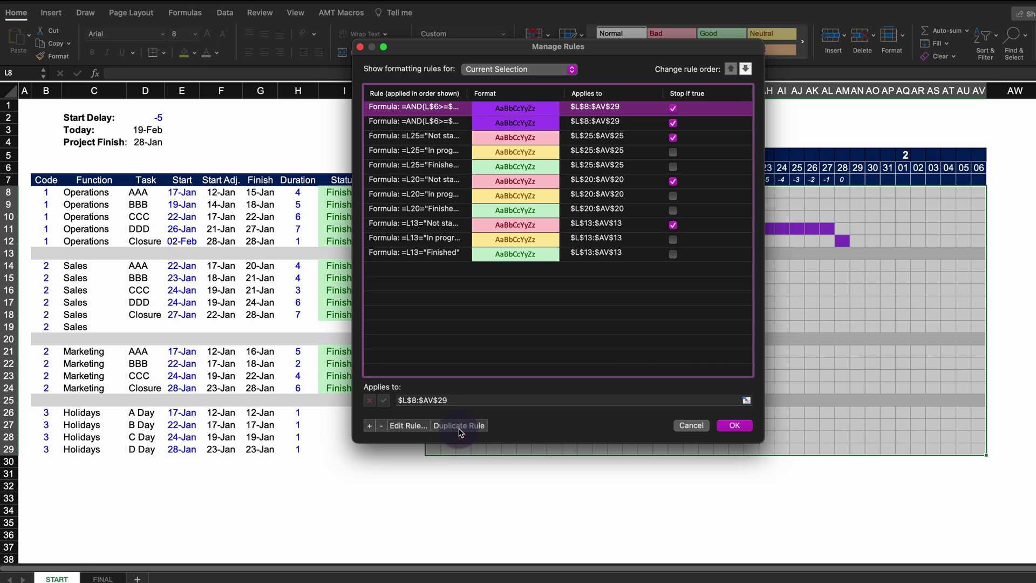
pyautogui.doubleClick(431, 106)
pyautogui.write('1')
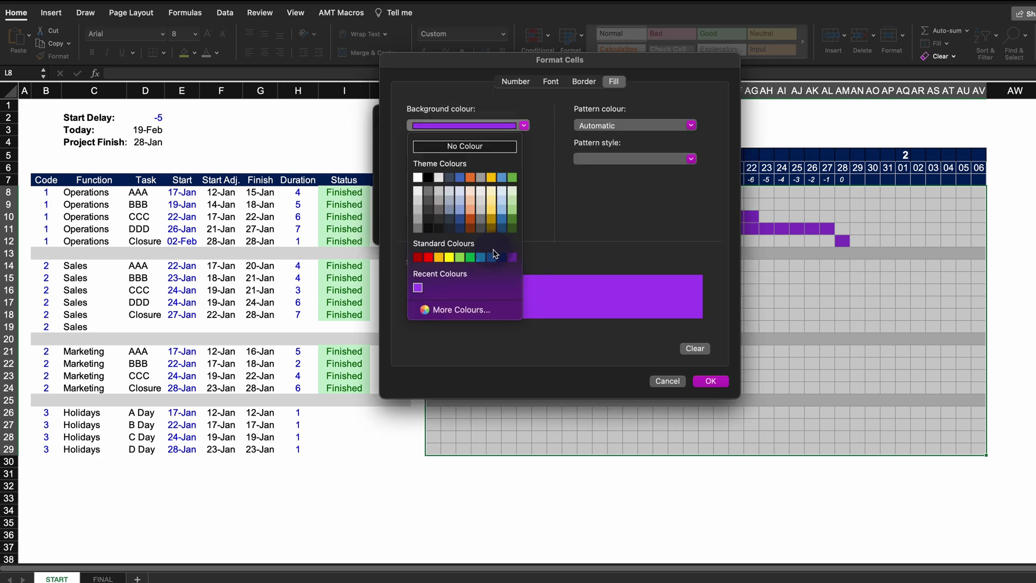
pyautogui.click(491, 257)
pyautogui.click(708, 381)
pyautogui.click(634, 229)
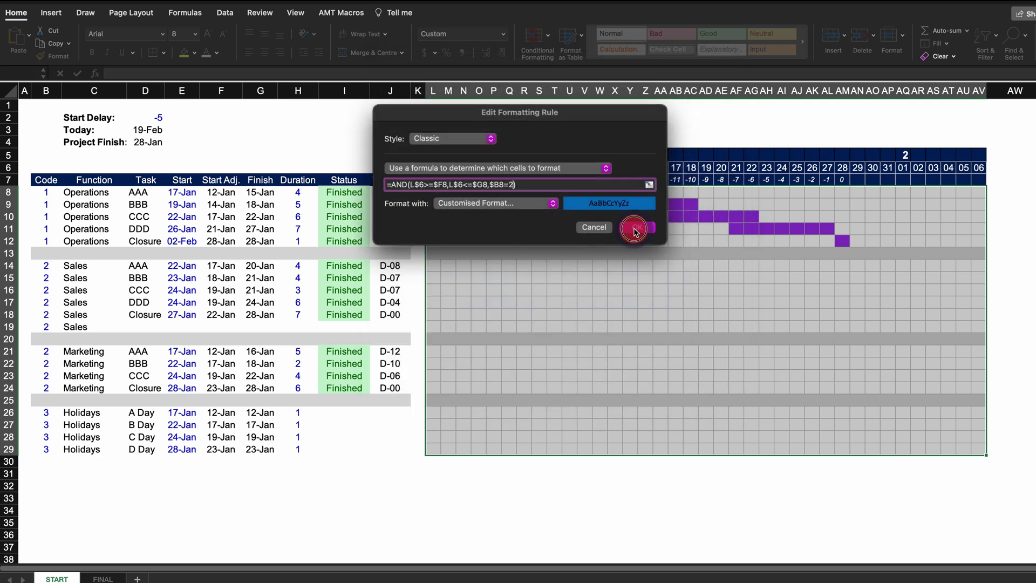
pyautogui.click(734, 450)
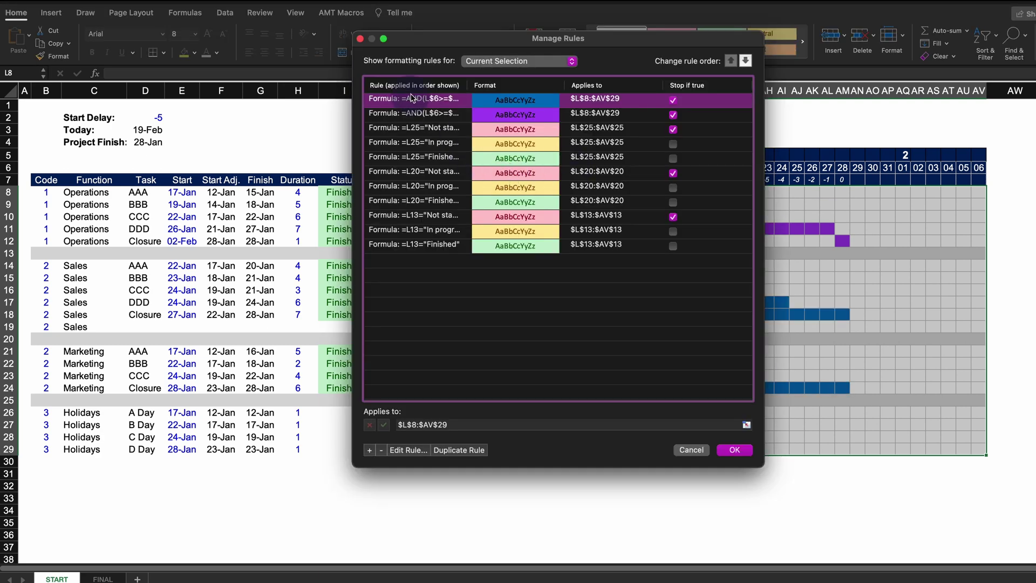
# Duplicate the blue rule for code 3, giving the Holidays bars a green fill
pyautogui.click(443, 424)
pyautogui.click(437, 454)
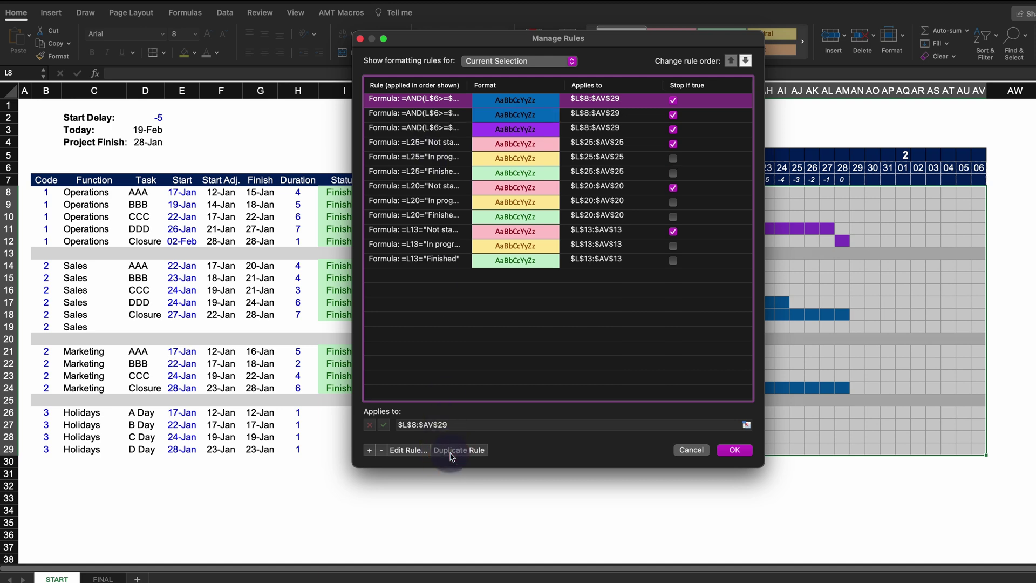
pyautogui.click(409, 449)
pyautogui.click(512, 186)
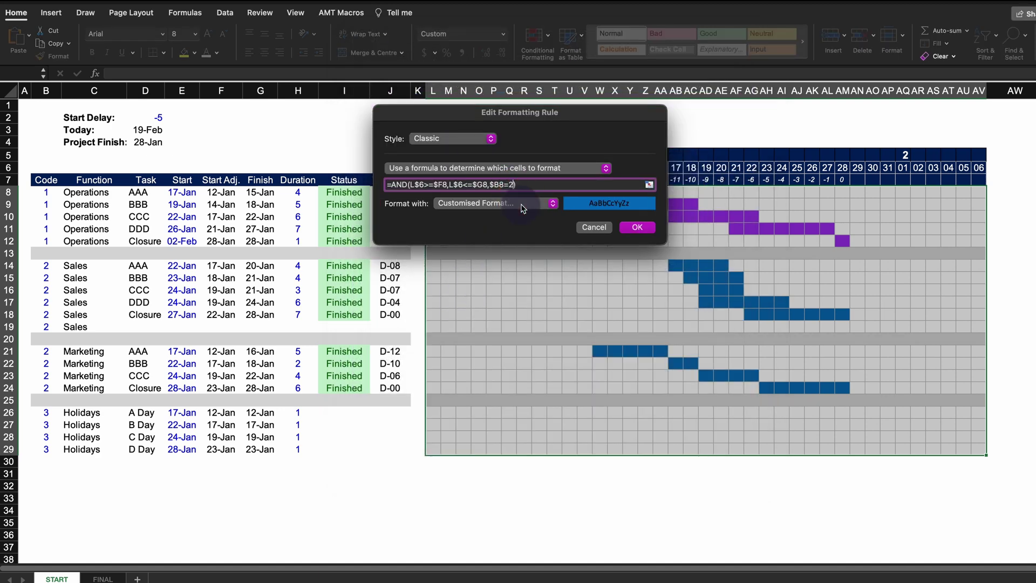
pyautogui.click(516, 204)
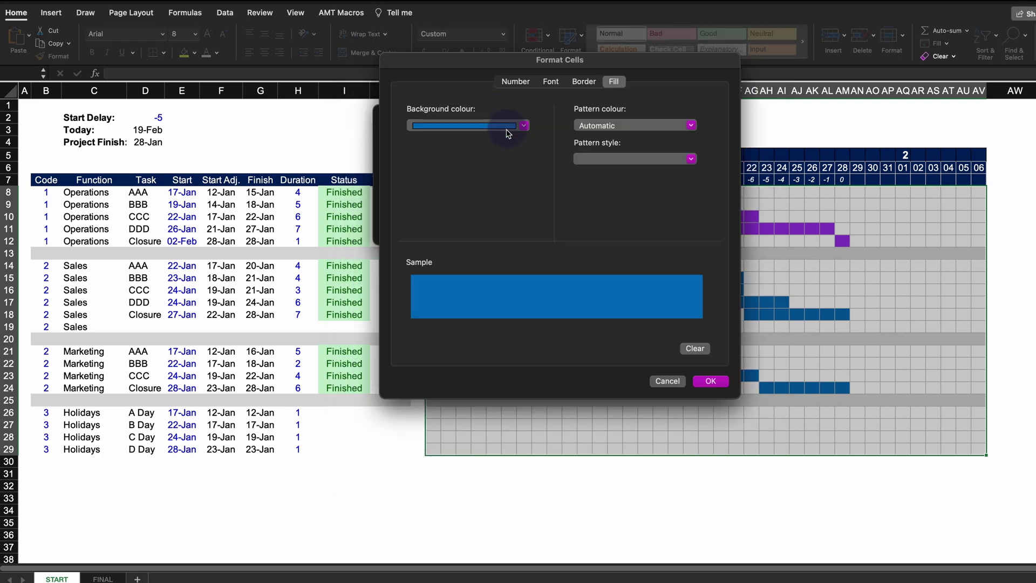
pyautogui.click(495, 126)
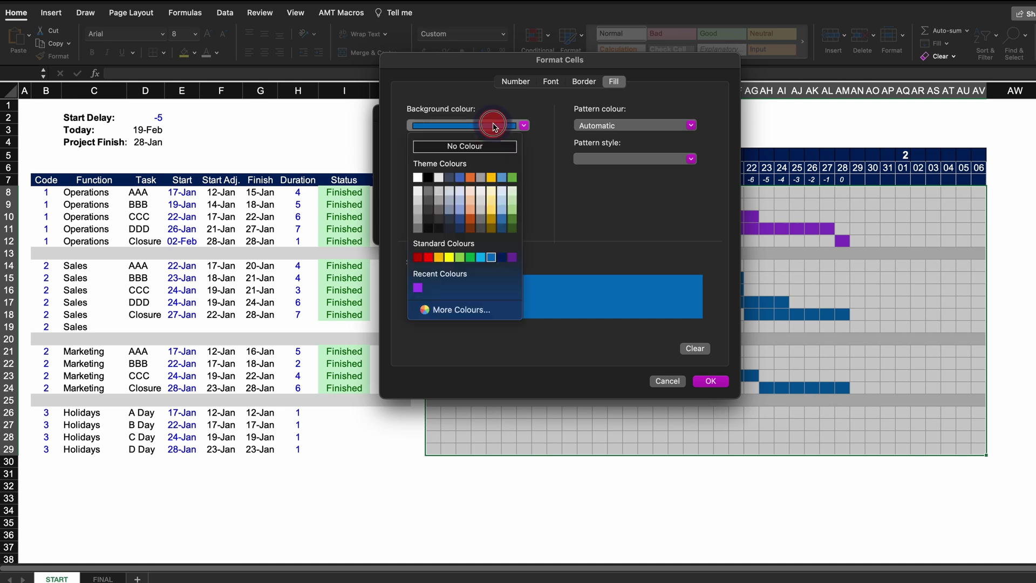
pyautogui.click(470, 258)
pyautogui.click(711, 381)
pyautogui.click(730, 461)
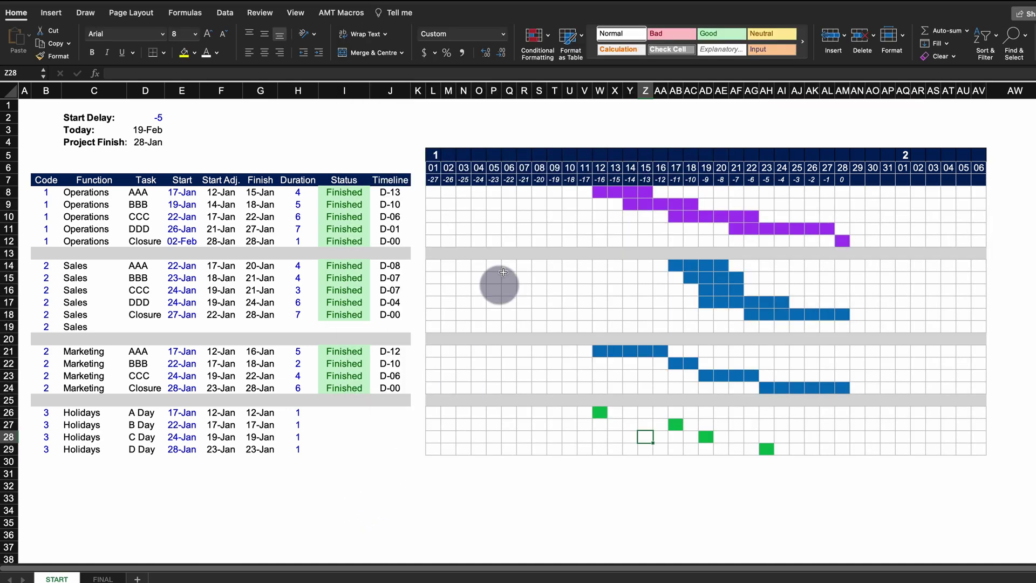